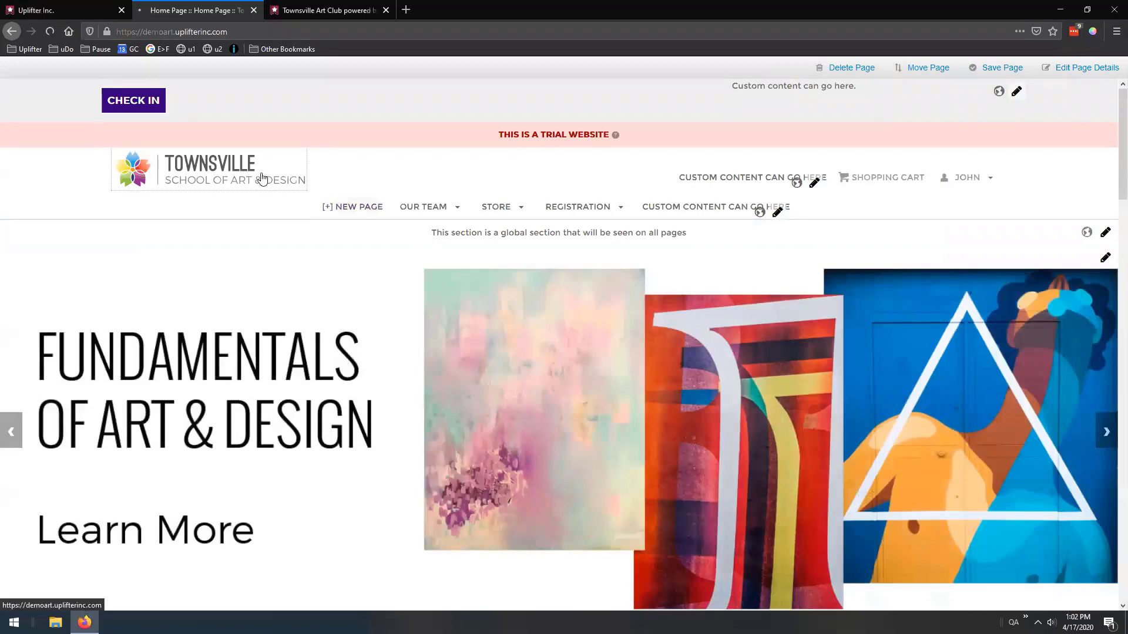
# Look over the Townsville School of Art & Design home page and open its Store page.
pyautogui.click(263, 178)
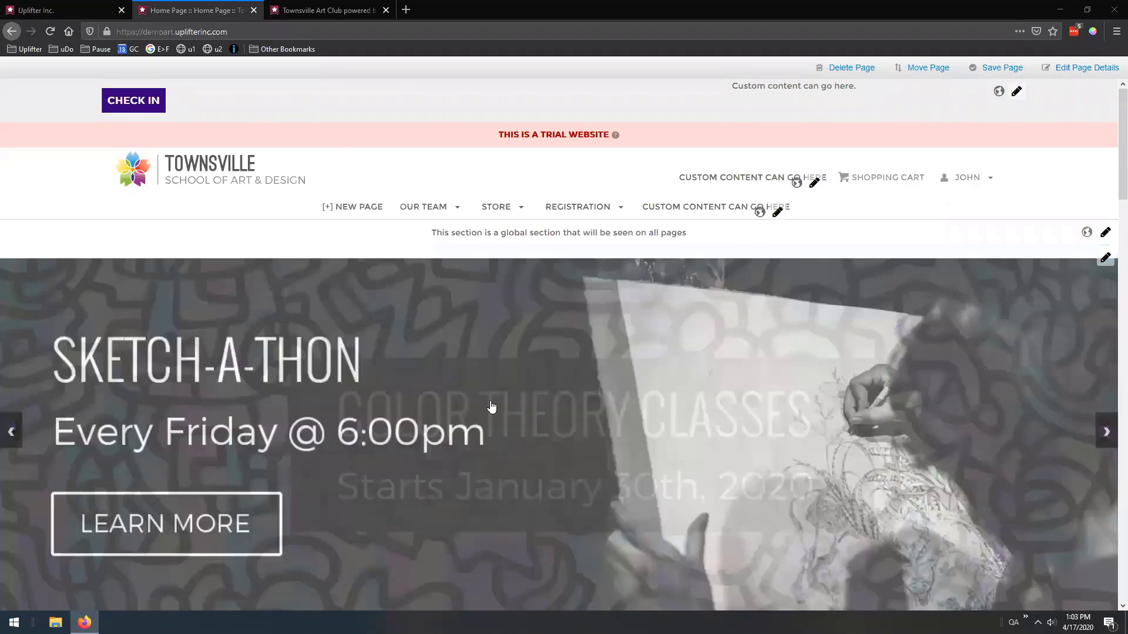
pyautogui.scroll(-2, 455, 309)
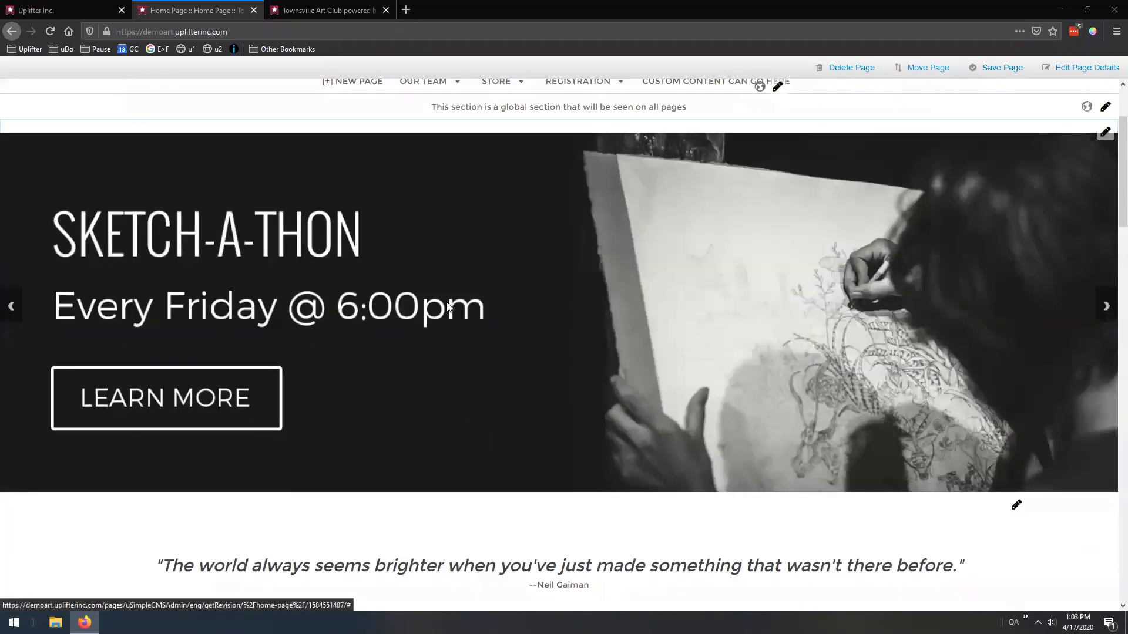
pyautogui.scroll(-4, 496, 187)
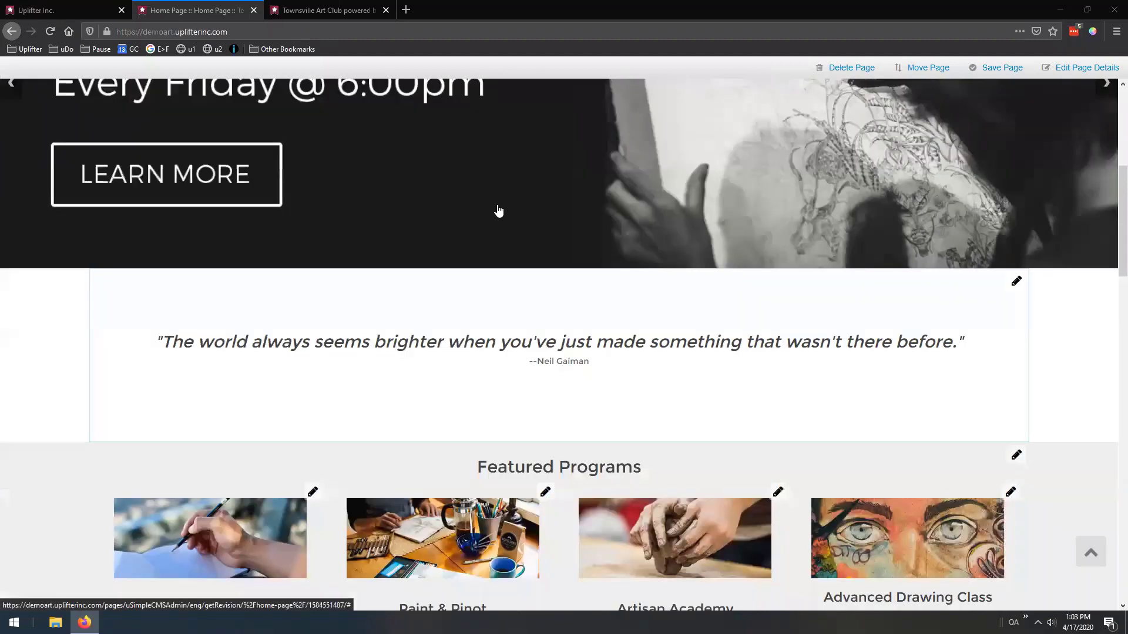
pyautogui.click(504, 207)
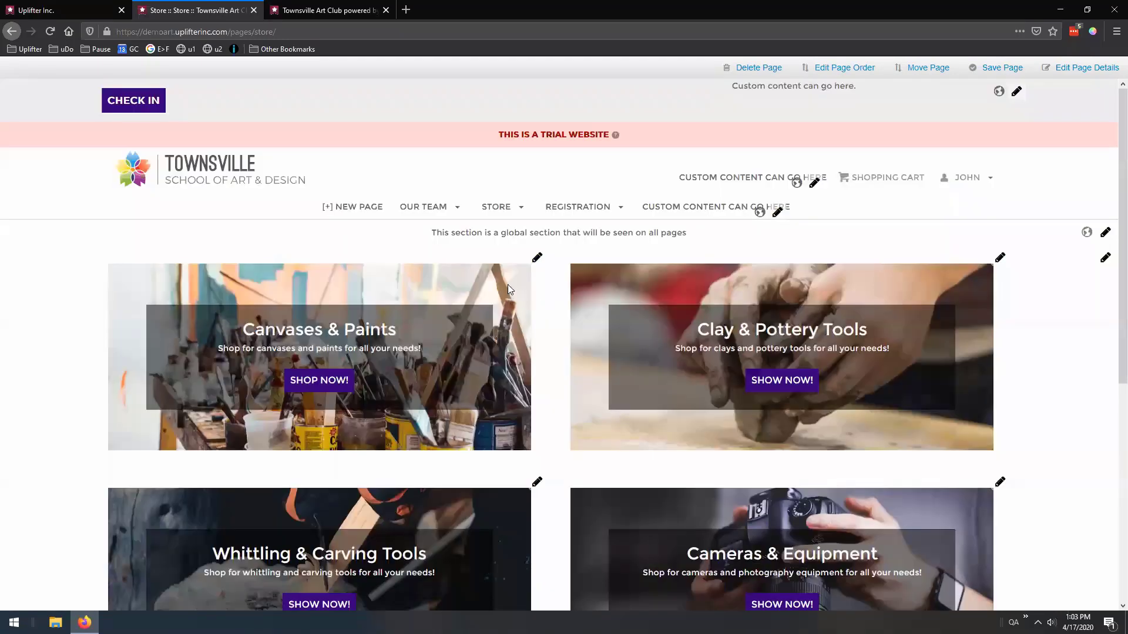
# Review the store categories and open the Clay & Pottery Tools page.
pyautogui.scroll(-1, 508, 284)
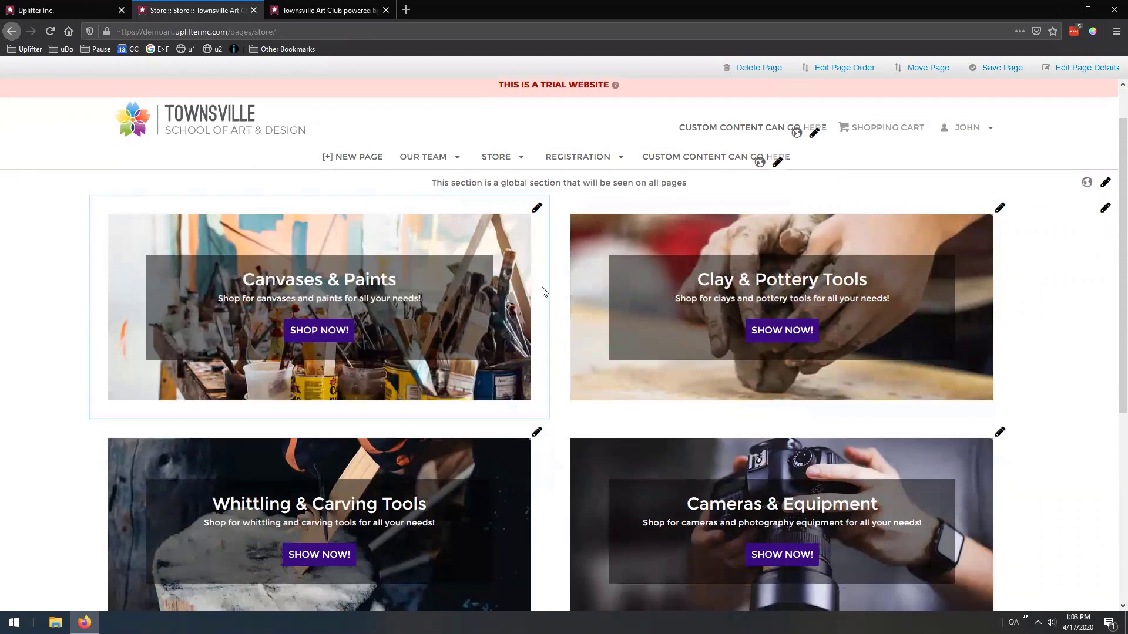
pyautogui.scroll(-2, 543, 294)
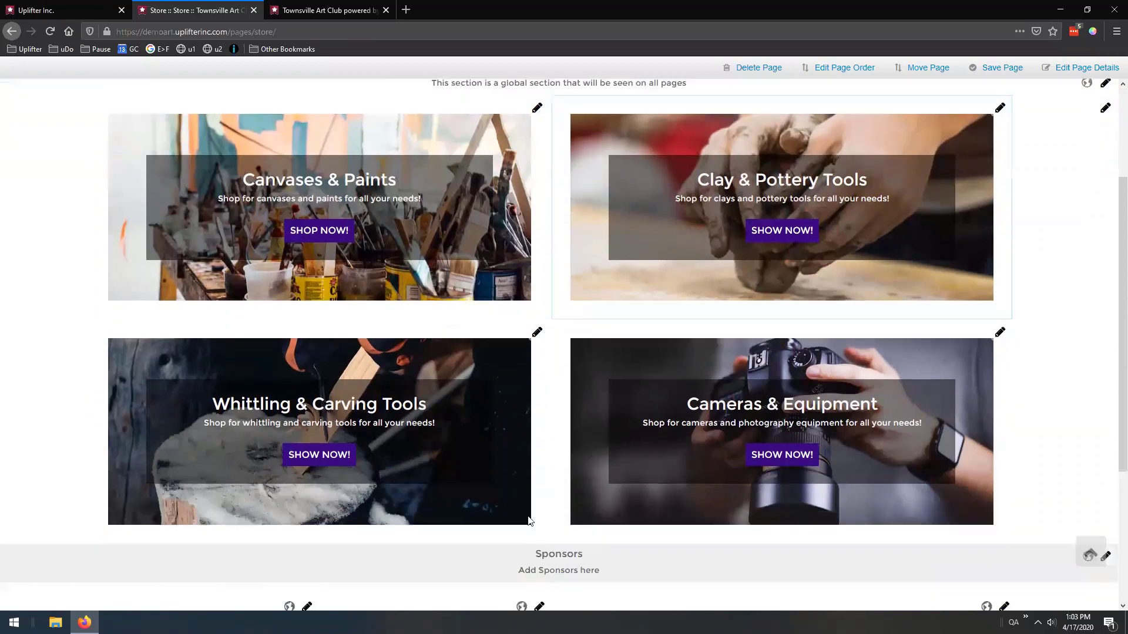
pyautogui.scroll(2, 551, 390)
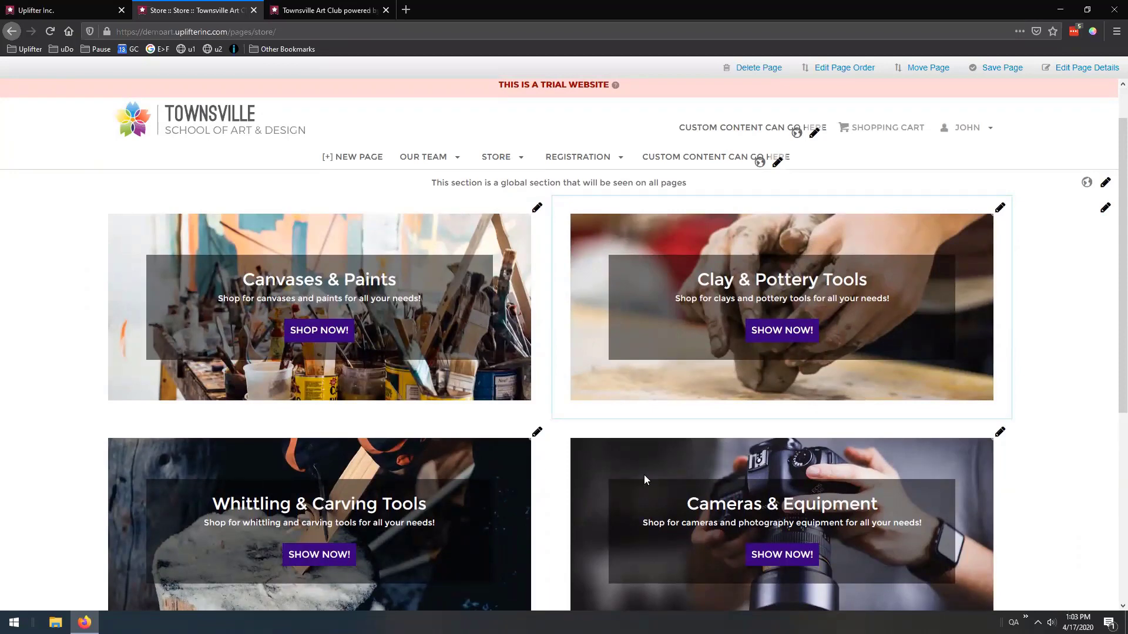
pyautogui.click(767, 336)
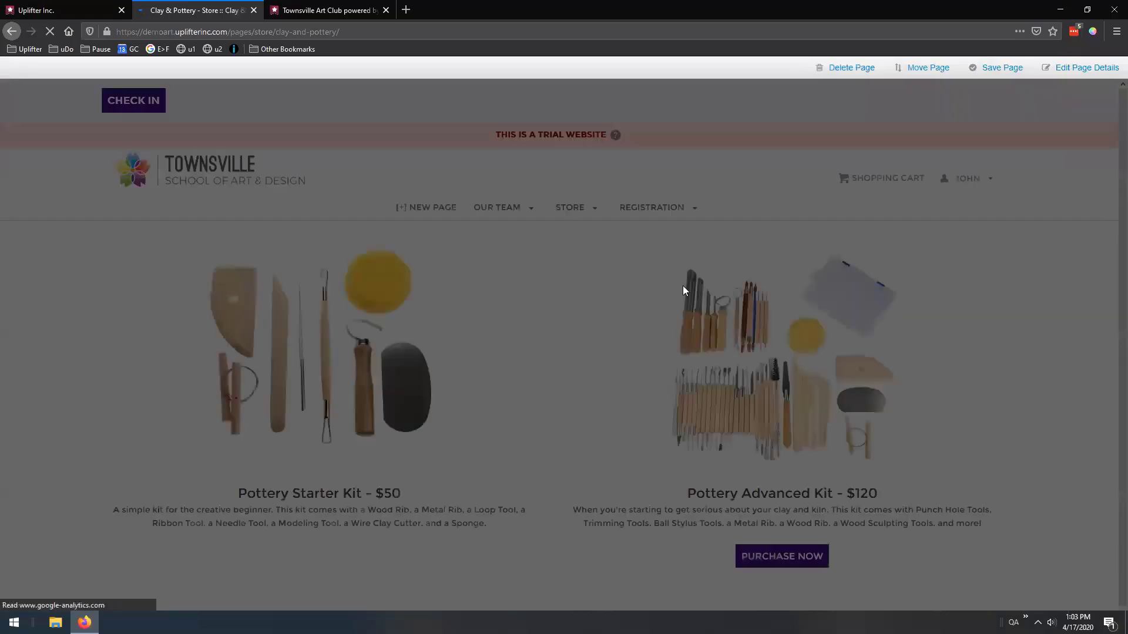
# Add the Pottery Advanced Kit to the shopping cart and stay on the Clay & Pottery page.
pyautogui.scroll(-1, 528, 230)
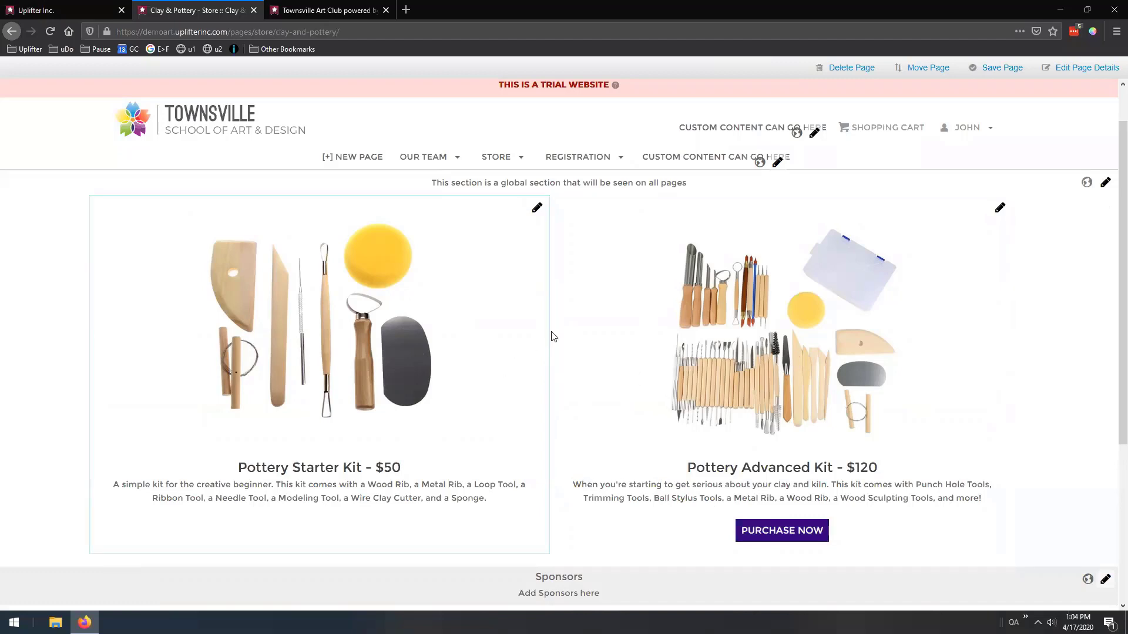
pyautogui.scroll(-3, 975, 249)
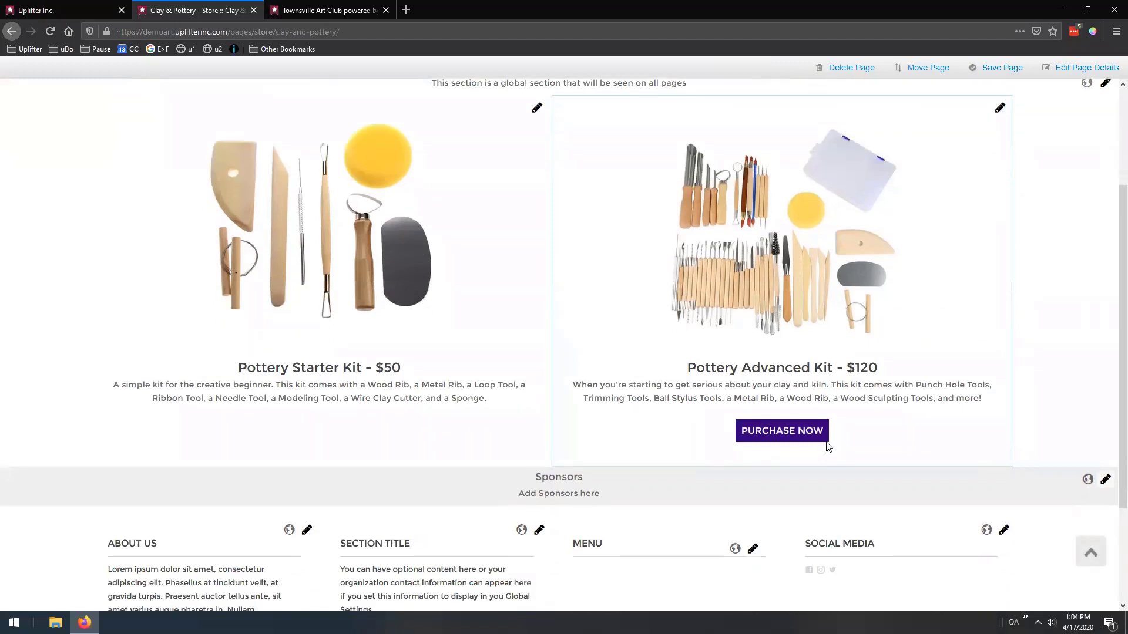
pyautogui.scroll(1, 844, 298)
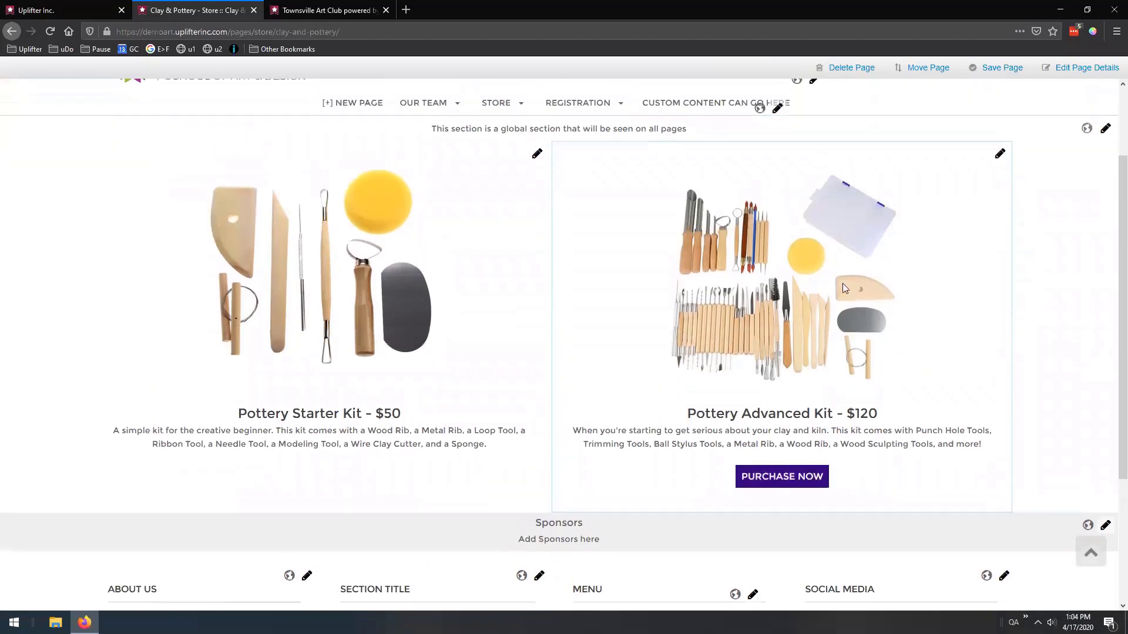
pyautogui.click(783, 481)
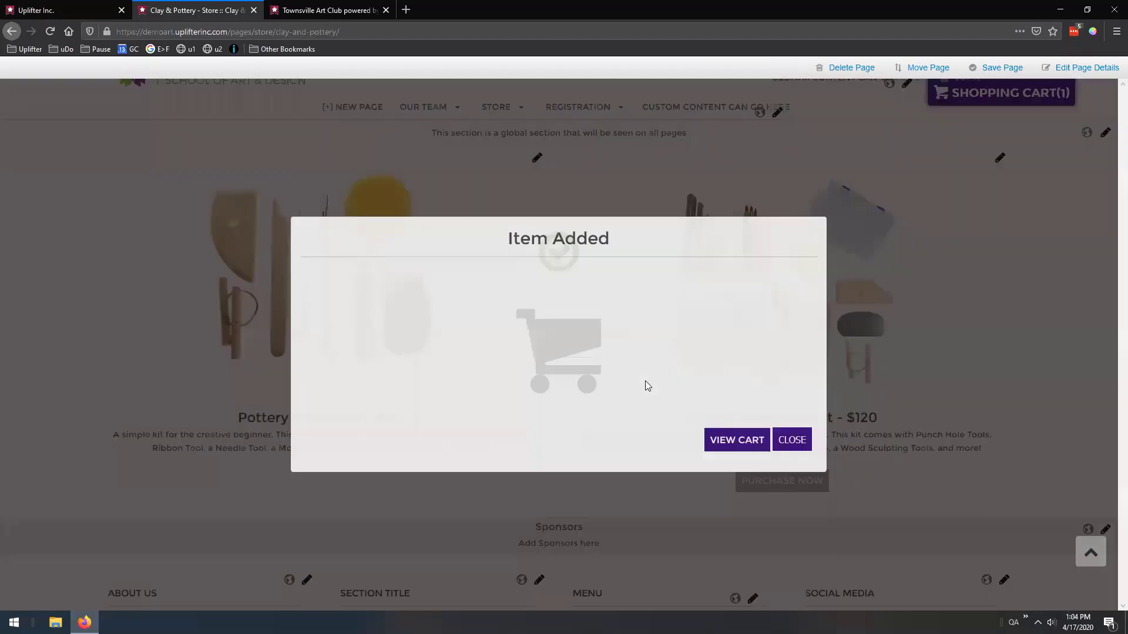
pyautogui.click(780, 439)
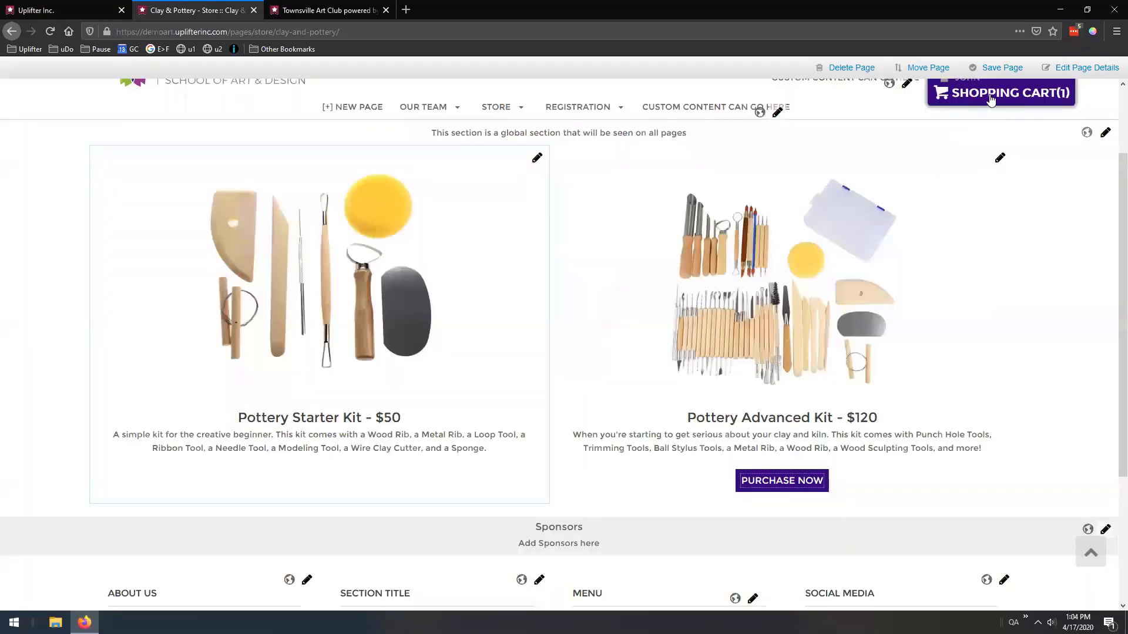
# Switch to the Uplifter admin dashboard and open the Products & Subscriptions list.
pyautogui.moveTo(990, 97); pyautogui.dragTo(442, 46)
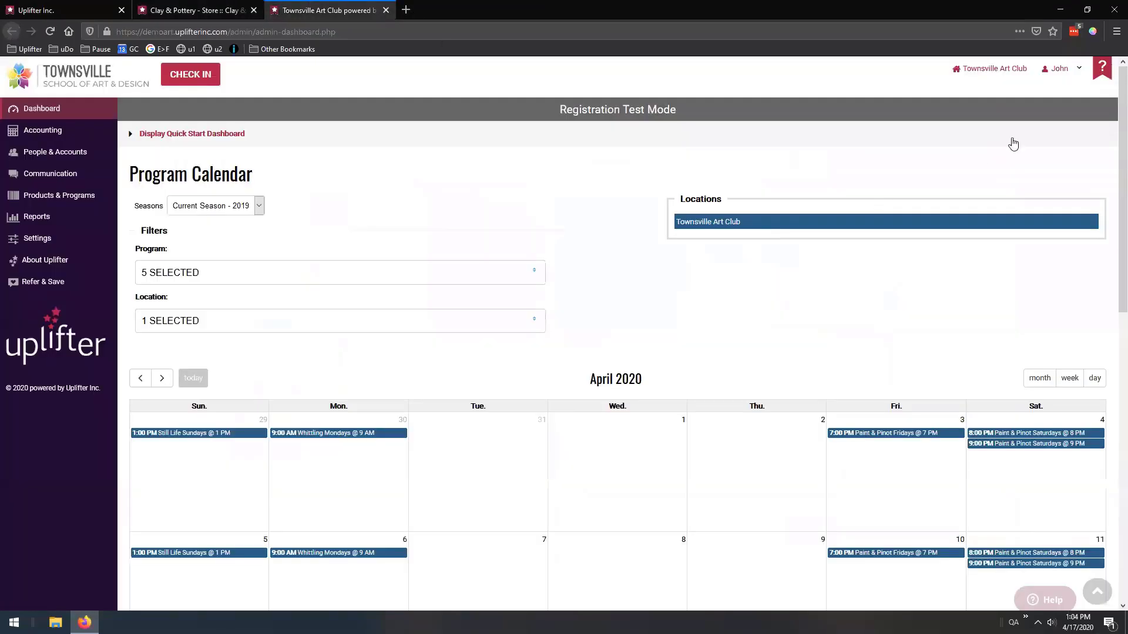
pyautogui.click(1059, 68)
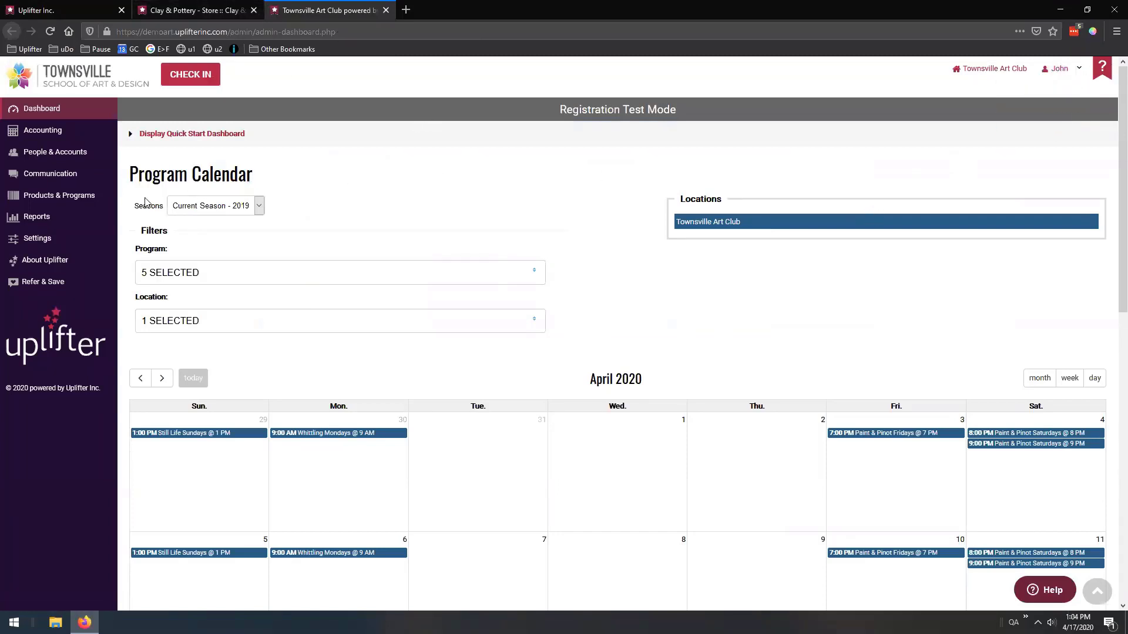
pyautogui.moveTo(102, 206)
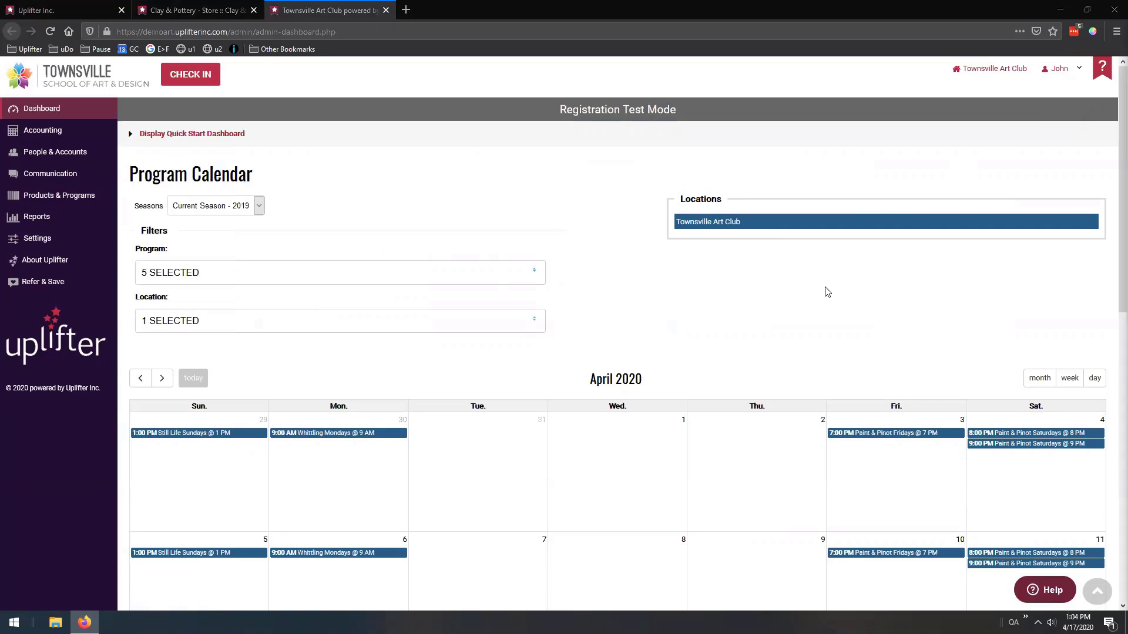
pyautogui.moveTo(34, 200)
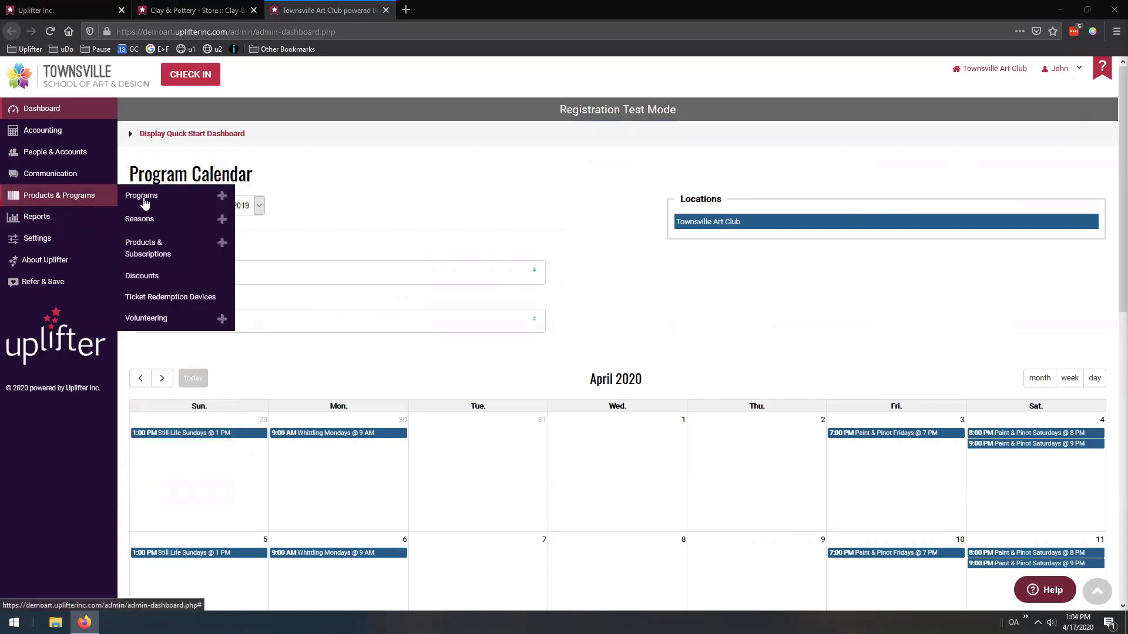
pyautogui.click(150, 254)
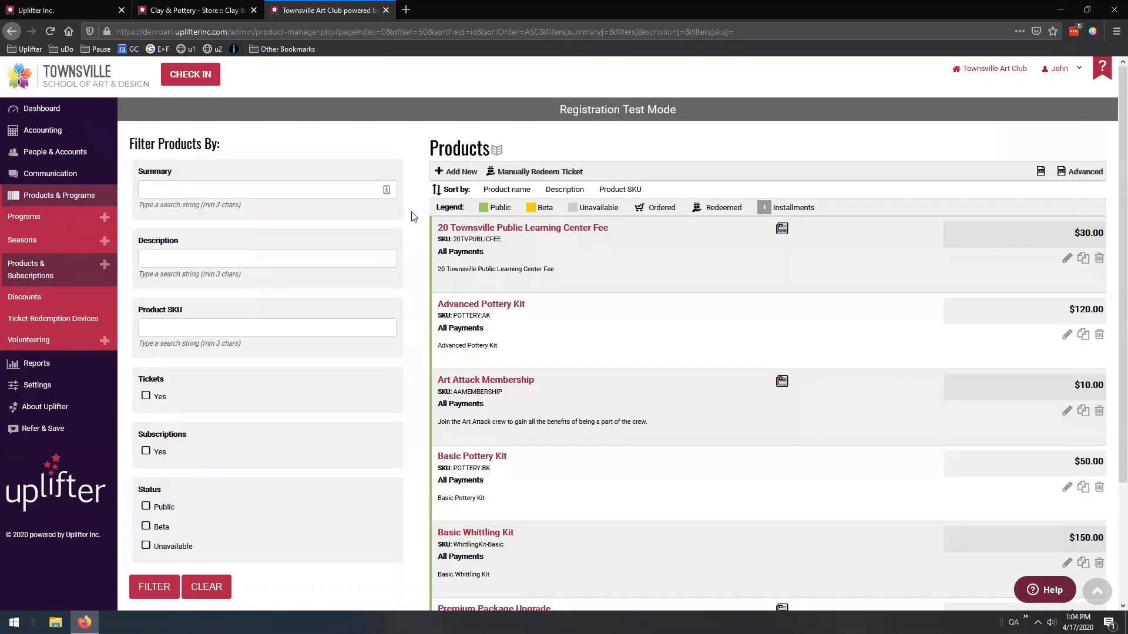
# Find the Basic Pottery Kit in the product list and open it for editing.
pyautogui.scroll(-3, 414, 223)
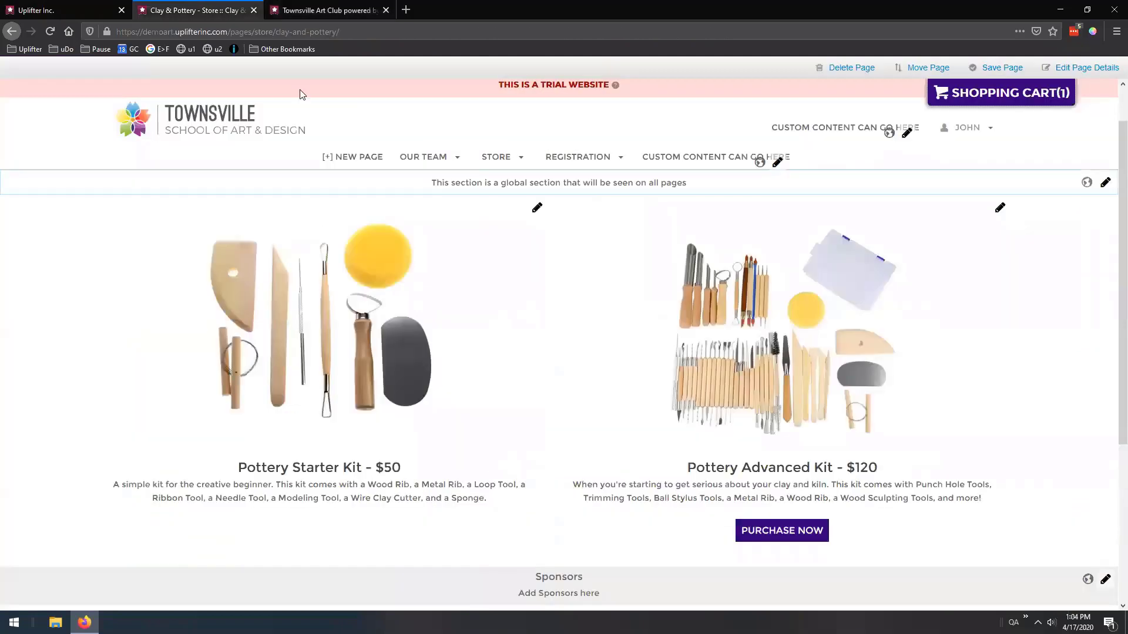
pyautogui.click(194, 10)
pyautogui.hotkey('ctrl', 'Tab')
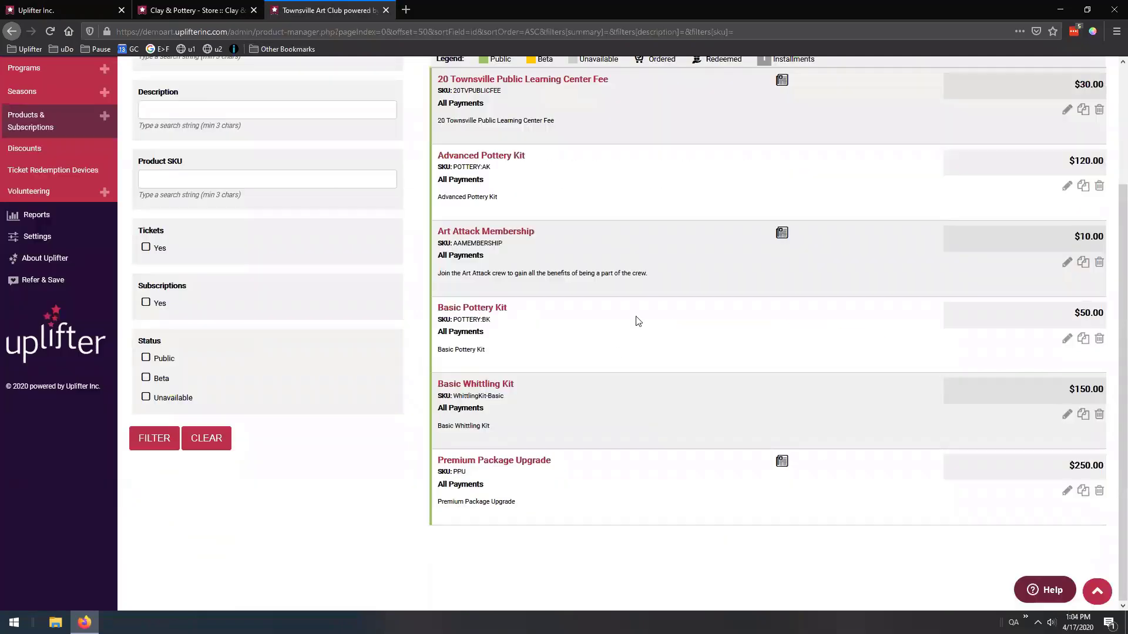
pyautogui.click(1056, 344)
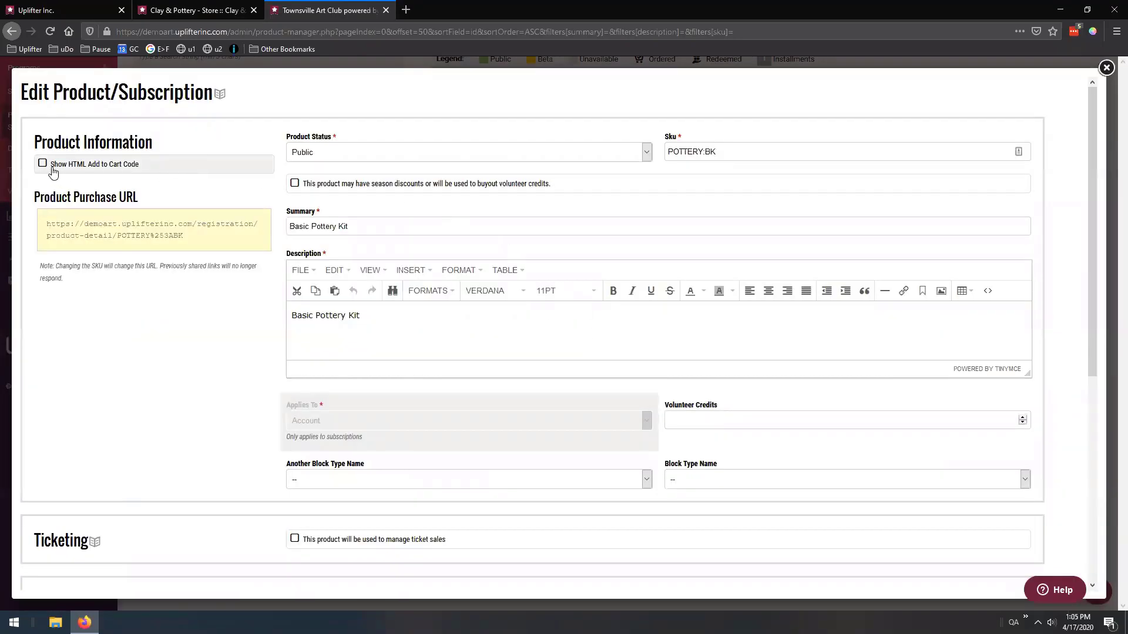
# Show the HTML Add to Cart code of the Basic Pottery Kit and copy the entire code.
pyautogui.click(97, 171)
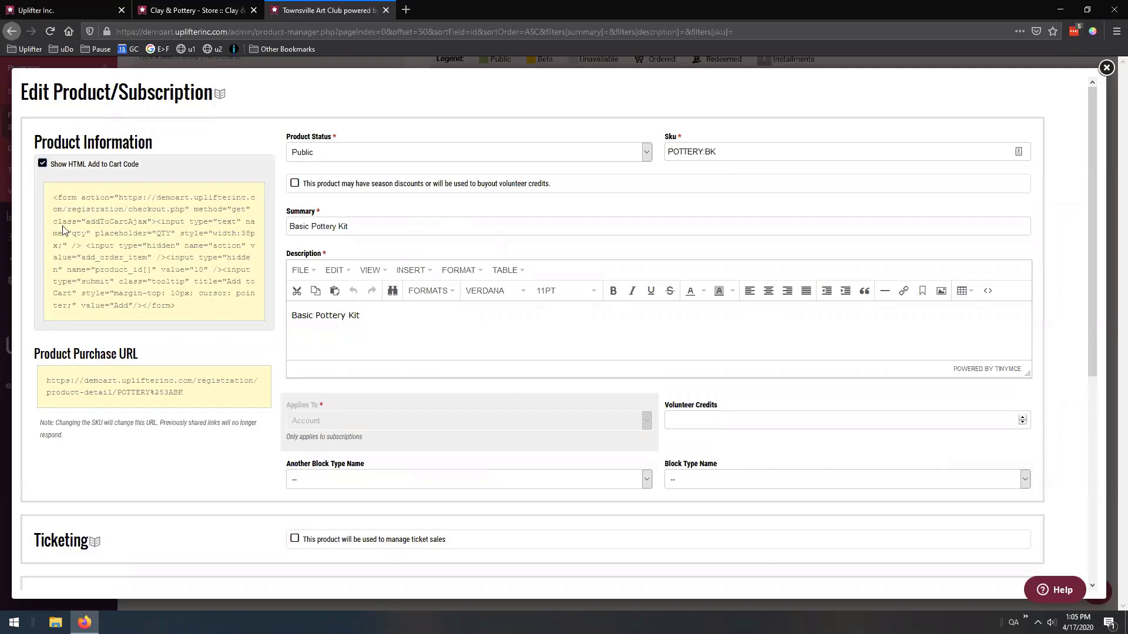
pyautogui.moveTo(201, 318); pyautogui.dragTo(52, 207)
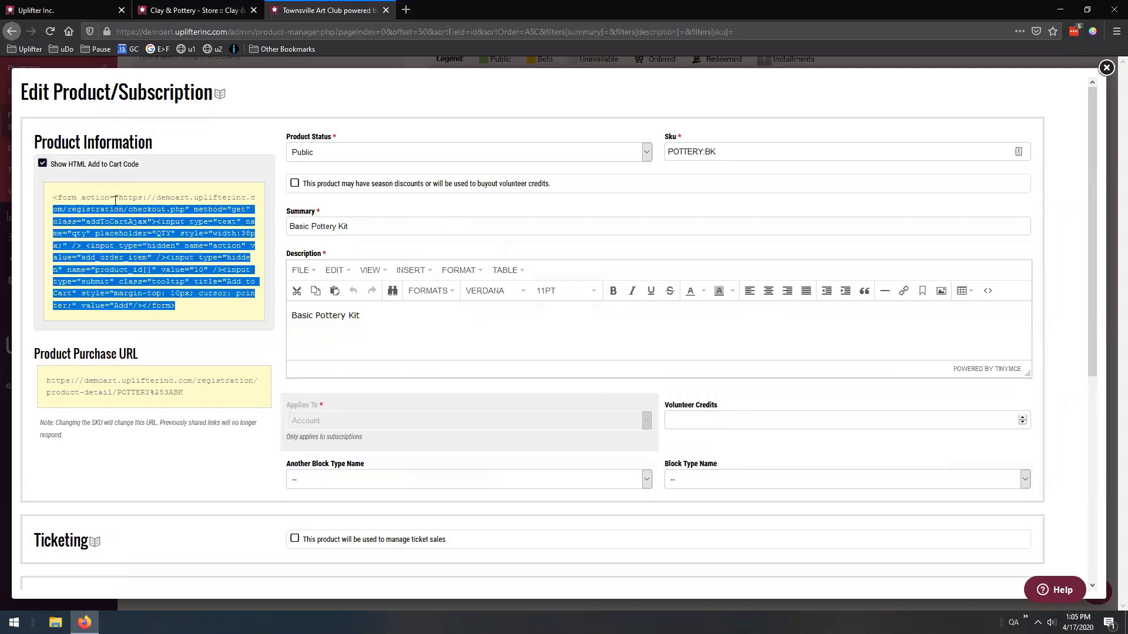
pyautogui.tripleClick(134, 201)
pyautogui.click(52, 198)
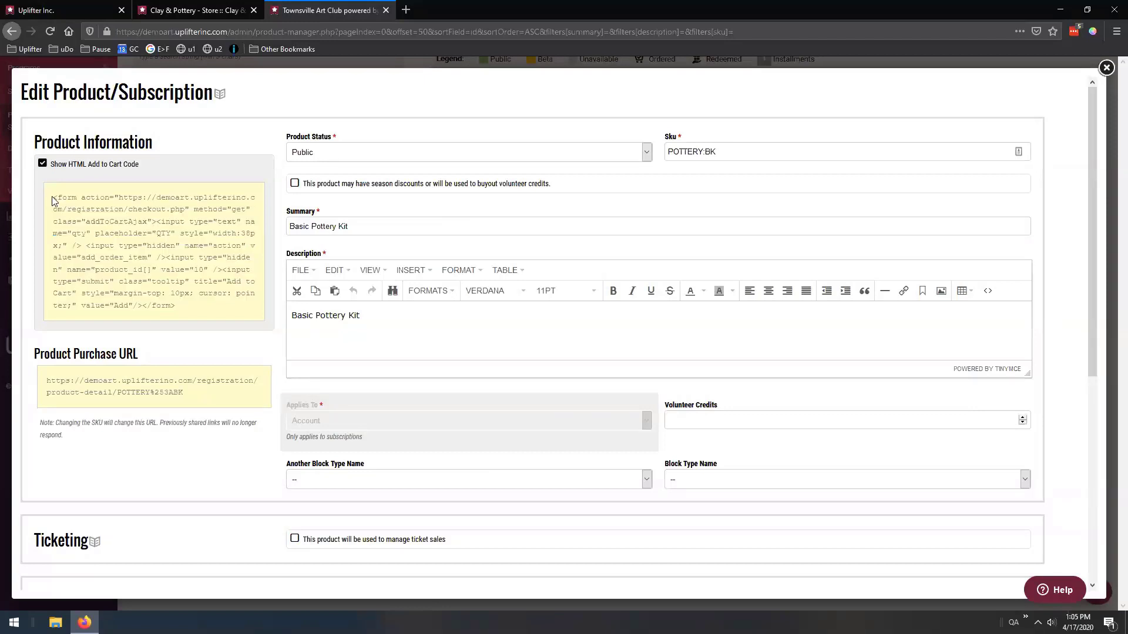
pyautogui.moveTo(52, 198); pyautogui.dragTo(152, 257)
pyautogui.click(53, 197)
pyautogui.moveTo(187, 311); pyautogui.dragTo(51, 196)
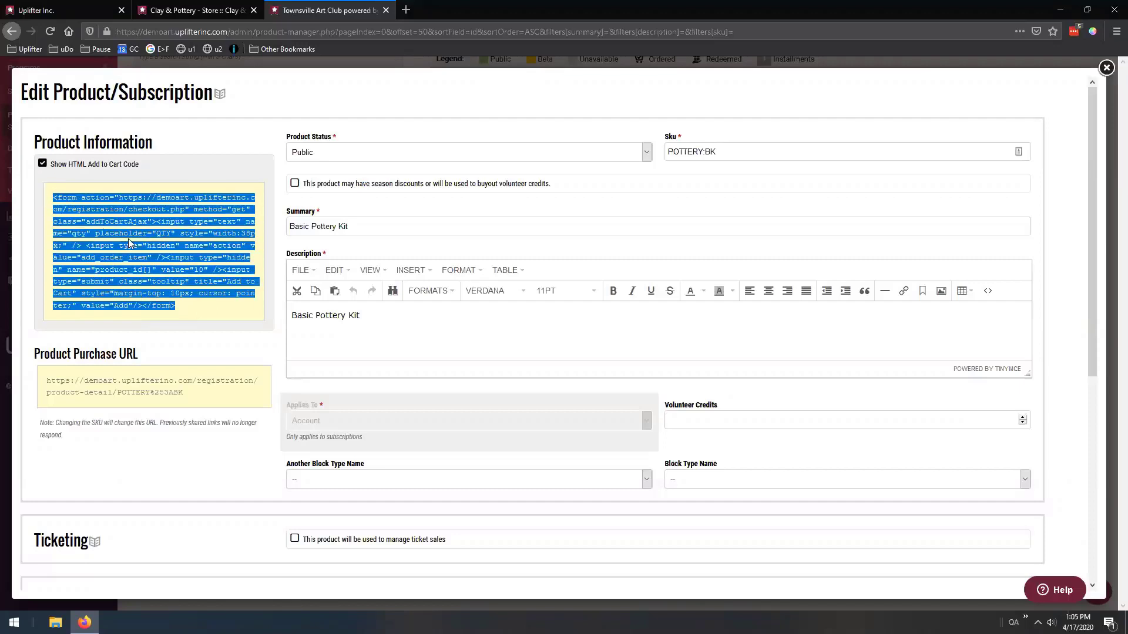
pyautogui.rightClick(128, 239)
pyautogui.click(157, 248)
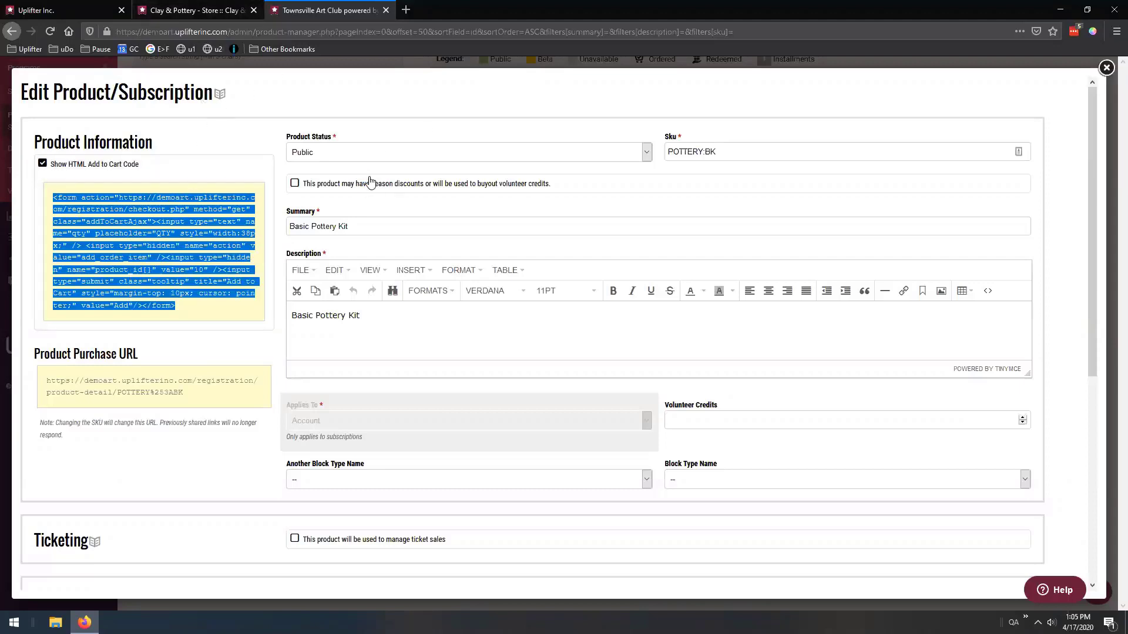
# Open the Pottery Starter Kit section on the Clay & Pottery page for editing, try pasting the code as plain text and undo it.
pyautogui.click(215, 12)
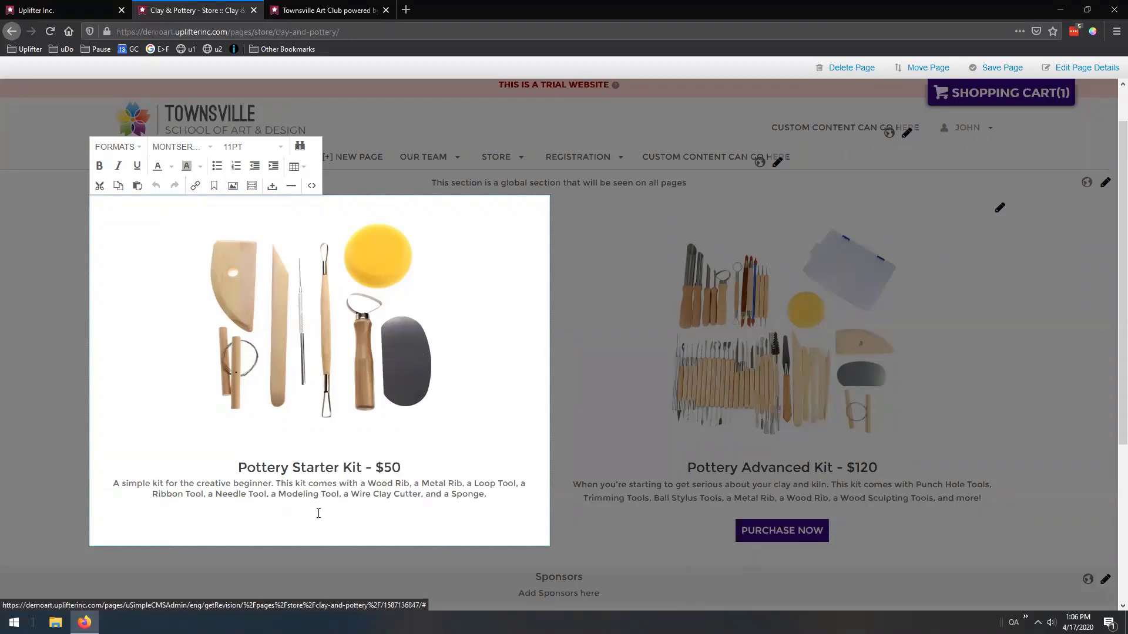
pyautogui.hotkey('ctrl', 'v')
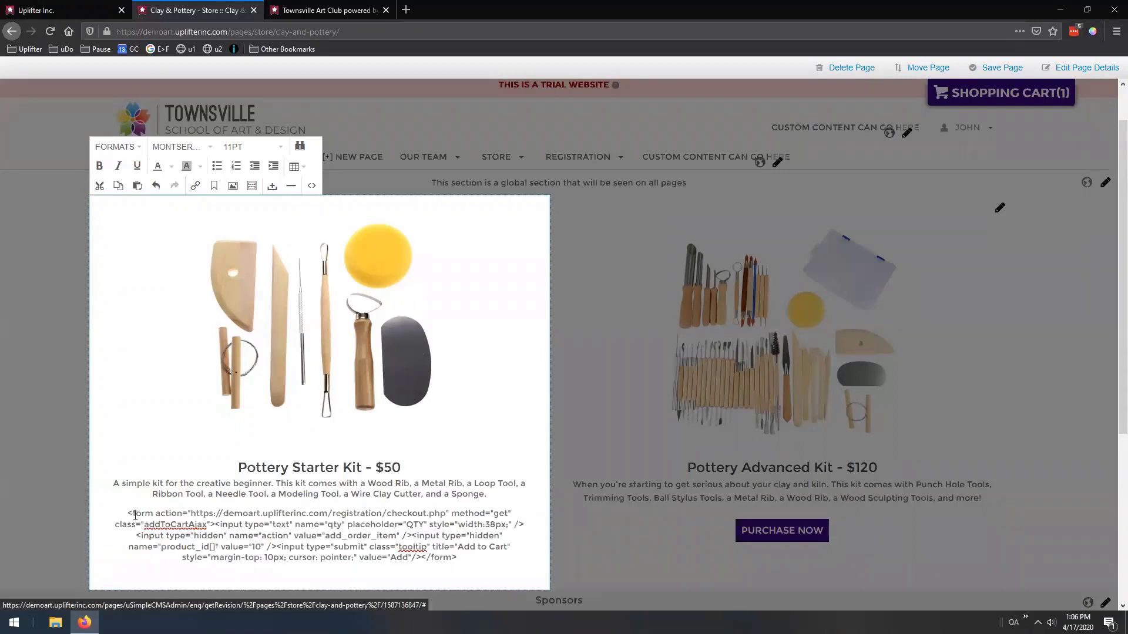
pyautogui.hotkey('ctrl', 'z')
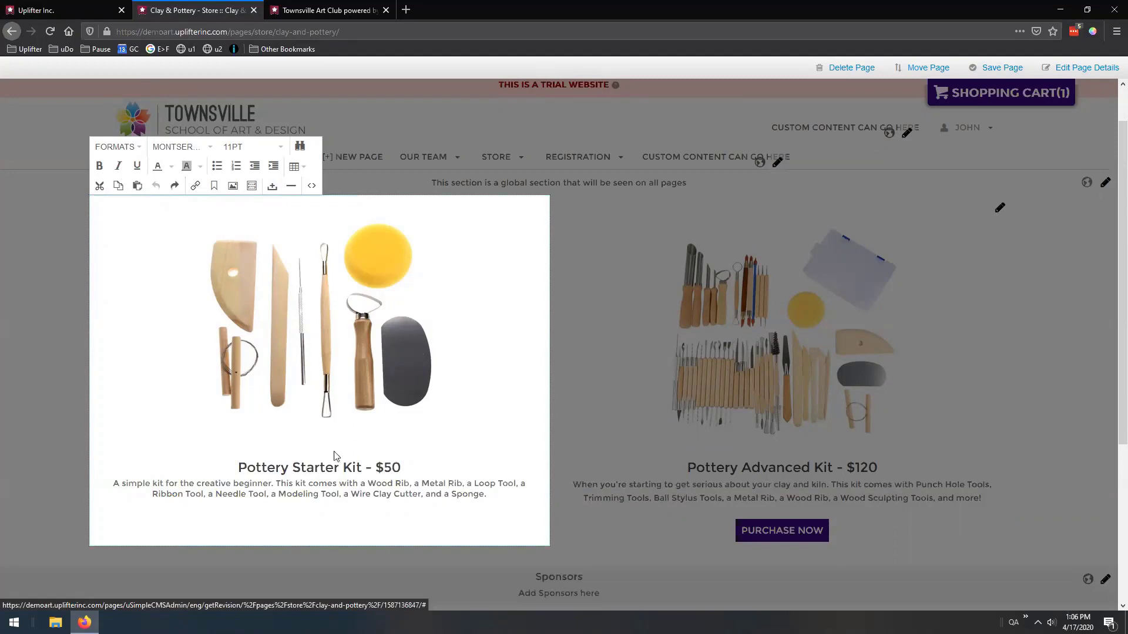
# Open the Pottery Starter Kit section's source code beside the preview and examine its heading and description markup.
pyautogui.click(313, 188)
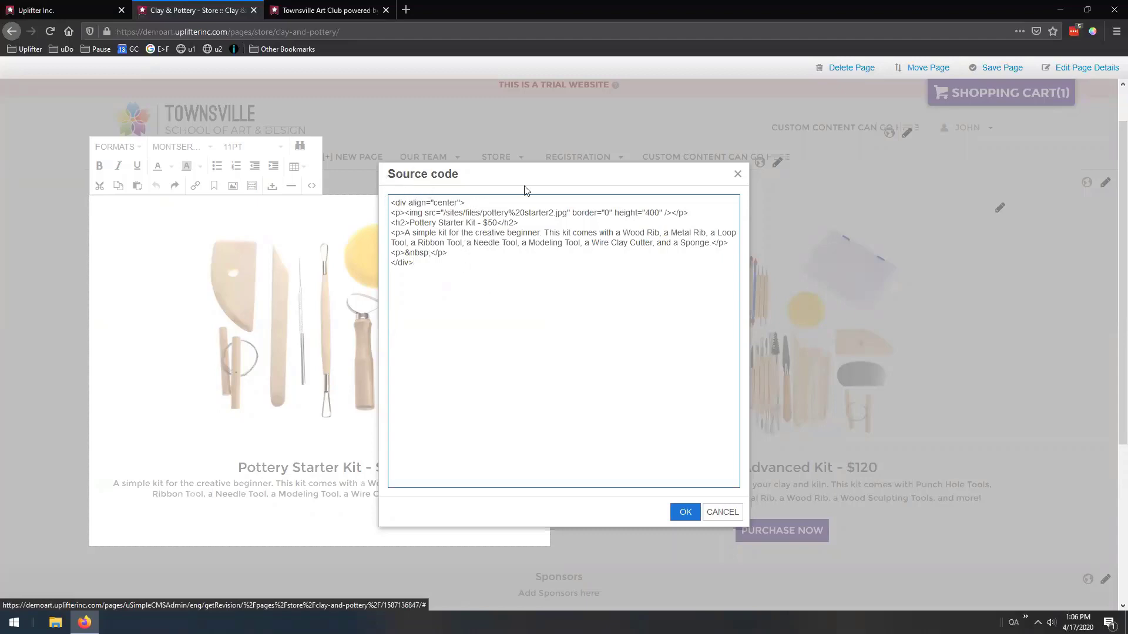
pyautogui.moveTo(502, 176); pyautogui.dragTo(686, 211)
pyautogui.click(599, 355)
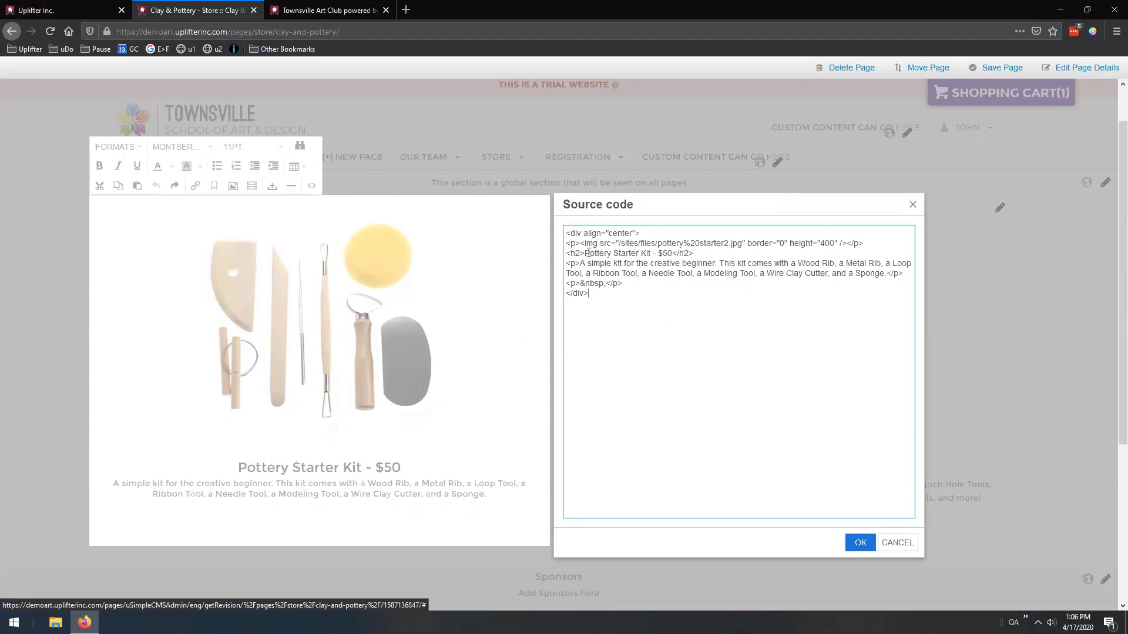
pyautogui.moveTo(585, 254); pyautogui.dragTo(672, 253)
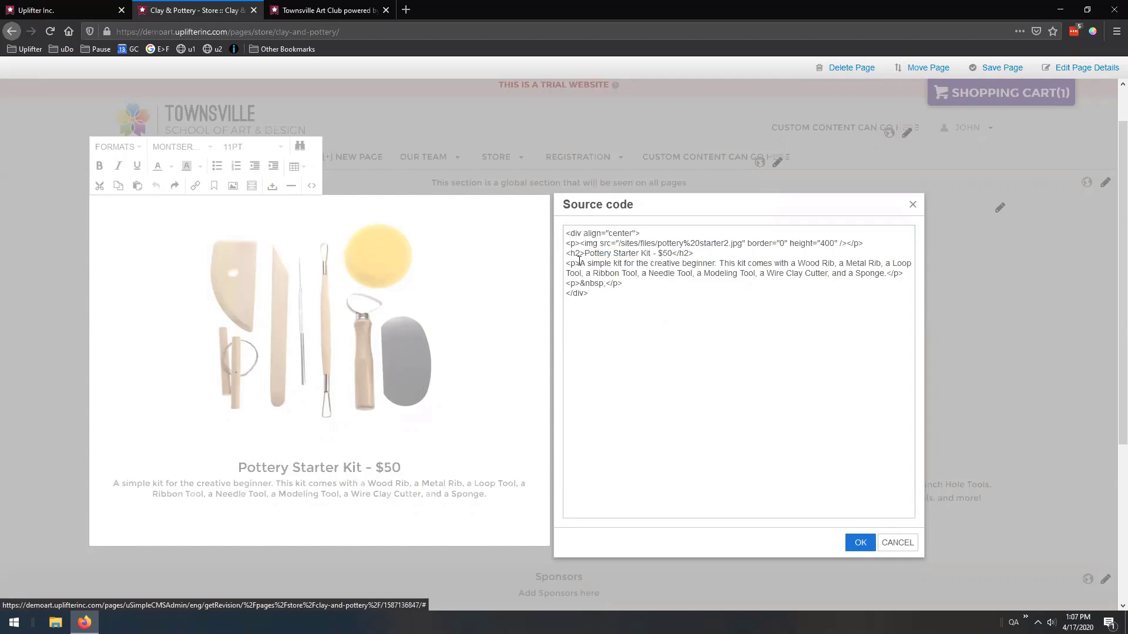
pyautogui.moveTo(581, 264); pyautogui.dragTo(626, 263)
pyautogui.moveTo(731, 257); pyautogui.dragTo(783, 274)
pyautogui.click(637, 307)
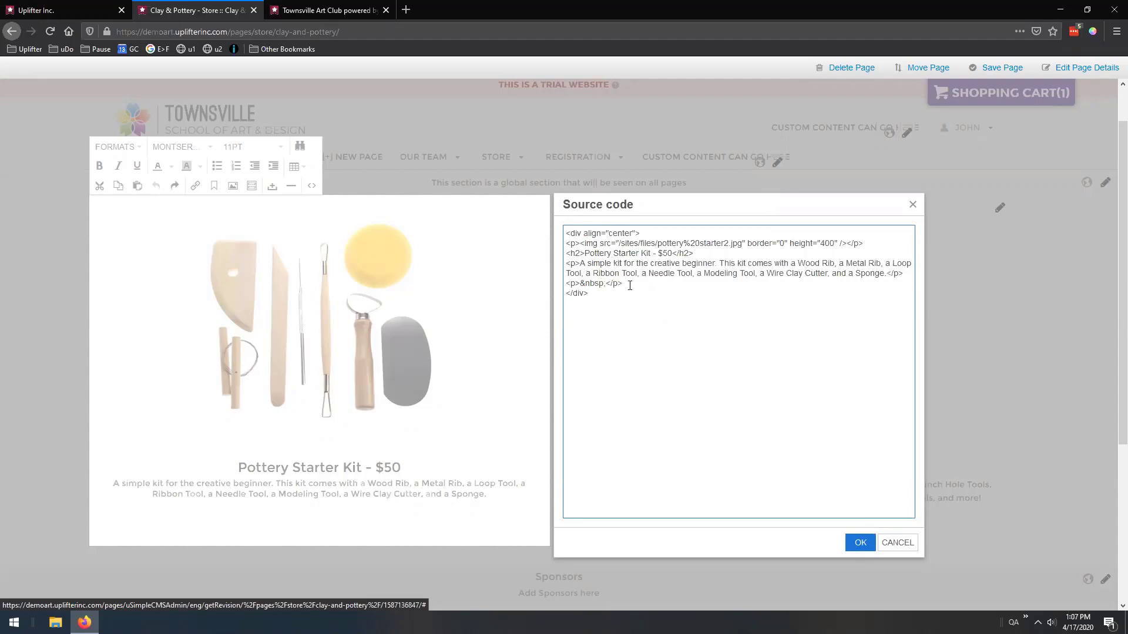
# Replace the empty paragraph below the description with the copied add-to-cart code, apply it and leave the section editor.
pyautogui.moveTo(622, 284); pyautogui.dragTo(564, 283)
pyautogui.press('BackSpace')
pyautogui.hotkey('ctrl', 'v')
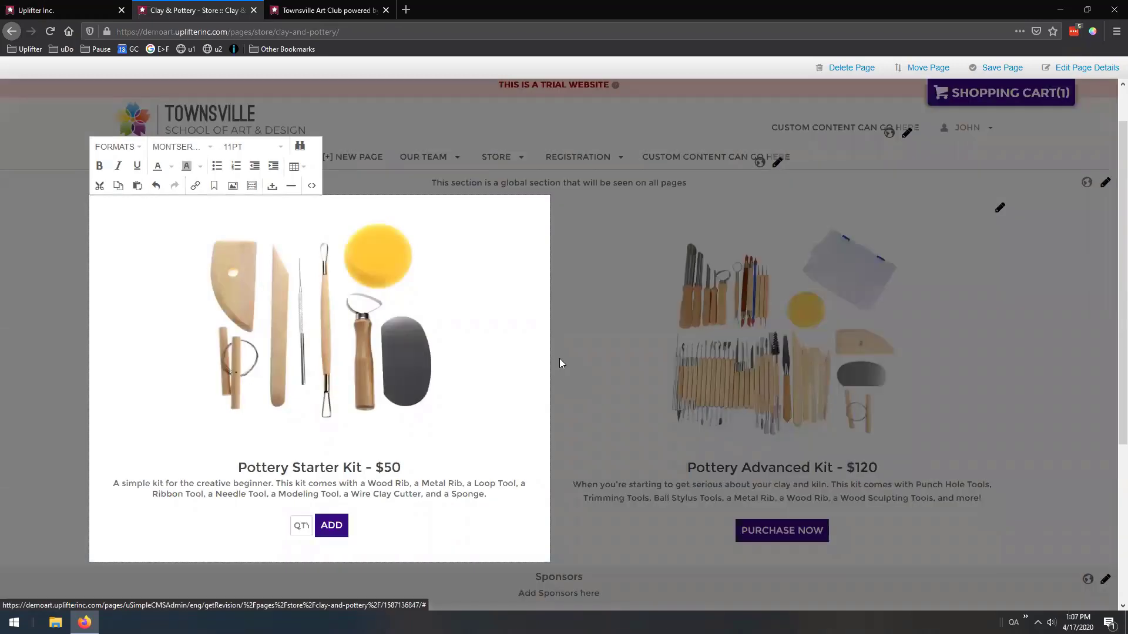
pyautogui.click(559, 361)
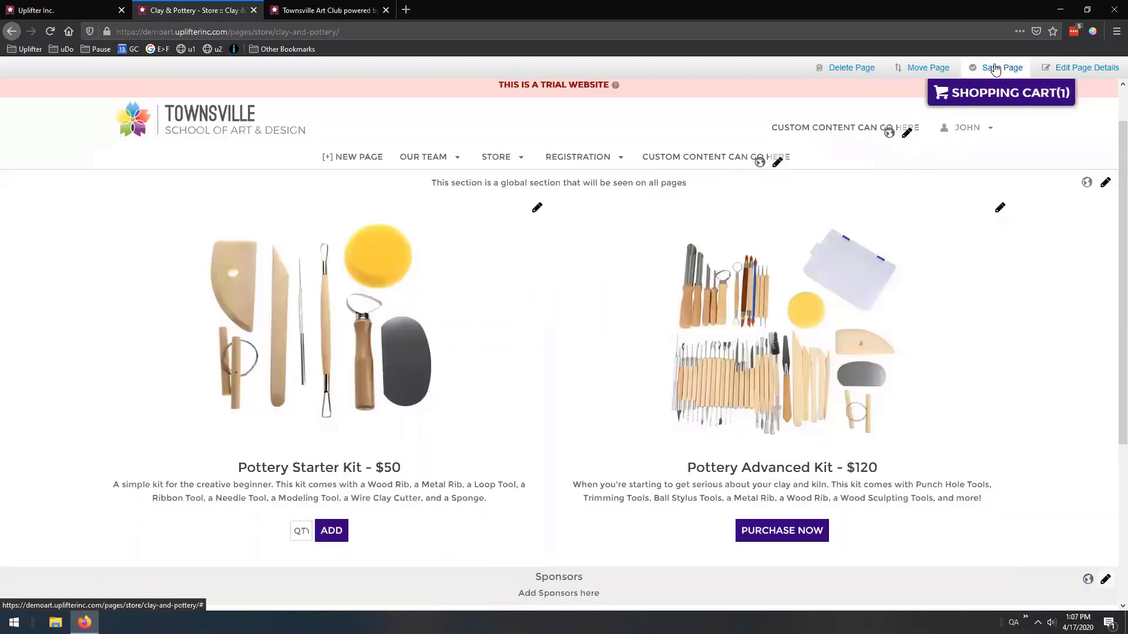
# Save the Clay & Pottery page.
pyautogui.click(992, 71)
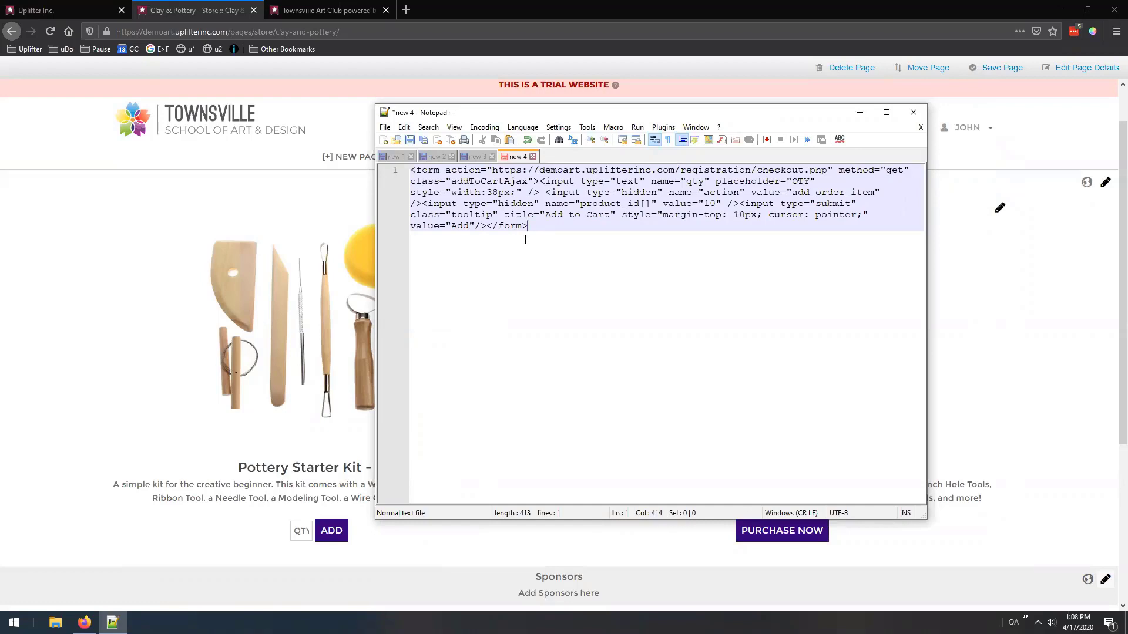
# Switch to the add-to-cart code in Notepad++ and examine its opening form tag, checkout action address and closing form tag.
pyautogui.moveTo(440, 170); pyautogui.dragTo(413, 170)
pyautogui.click(417, 181)
pyautogui.moveTo(533, 181); pyautogui.dragTo(536, 181)
pyautogui.click(517, 253)
pyautogui.click(487, 226)
pyautogui.moveTo(492, 227); pyautogui.dragTo(520, 227)
pyautogui.click(527, 227)
pyautogui.click(412, 171)
pyautogui.moveTo(457, 171); pyautogui.dragTo(812, 170)
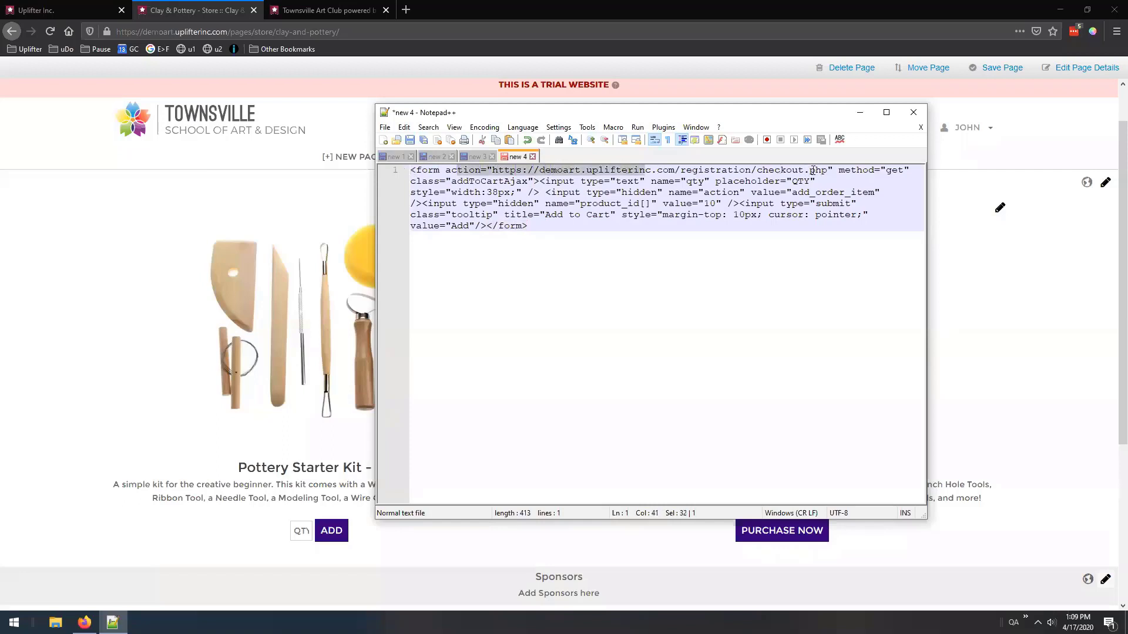
# Split the add-to-cart code so the opening form tag, each of the four input tags and the closing form tag start on separate lines.
pyautogui.click(539, 183)
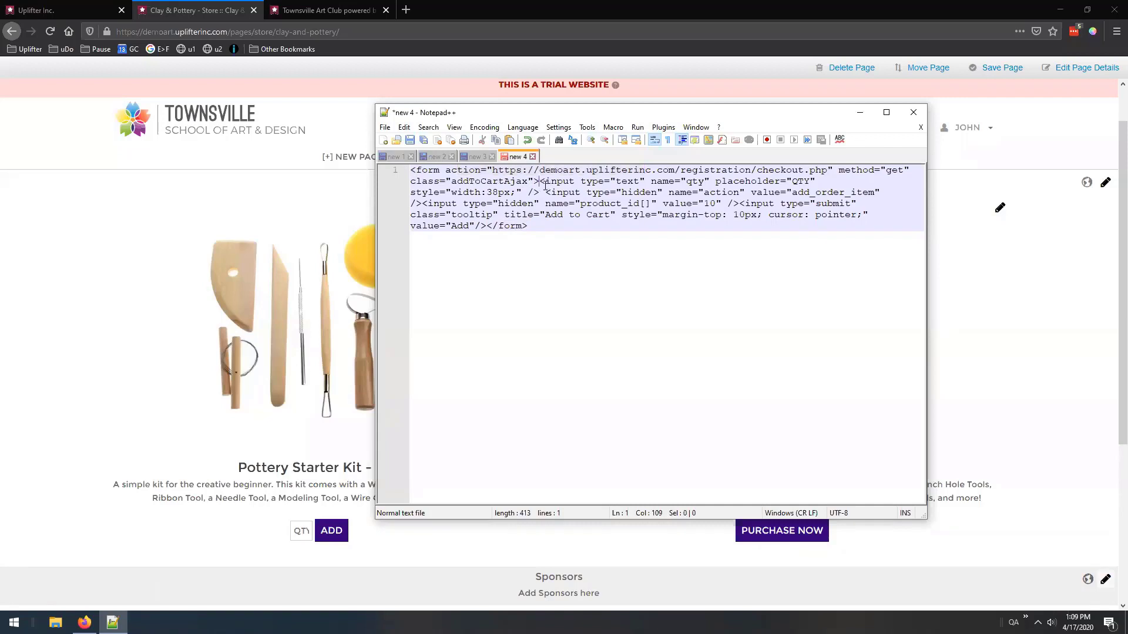
pyautogui.press('Return')
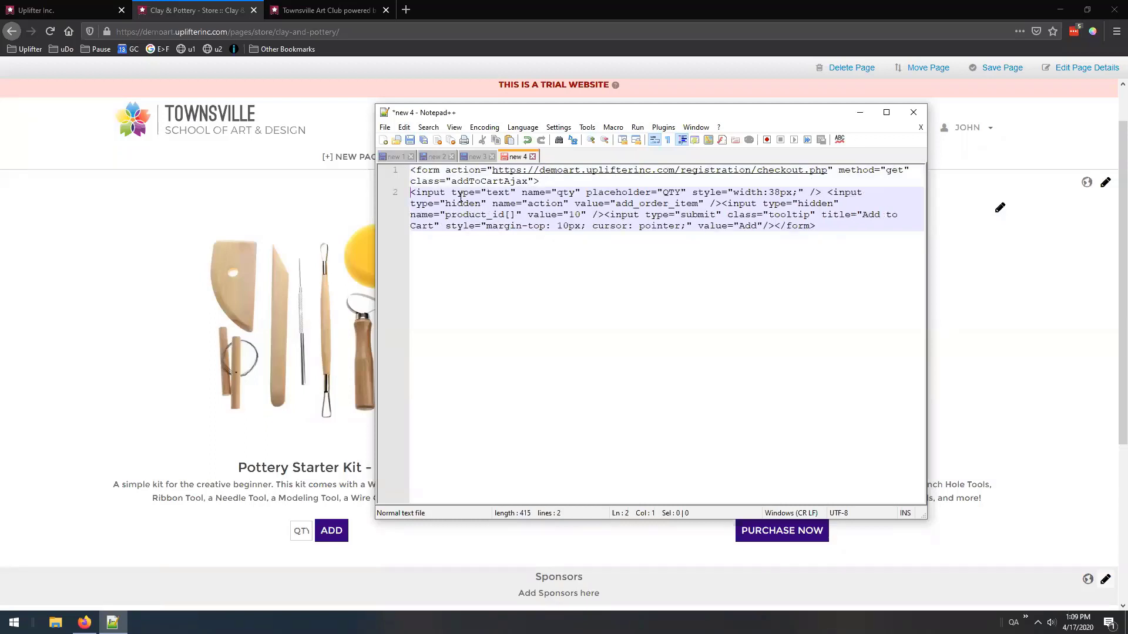
pyautogui.moveTo(418, 195); pyautogui.dragTo(411, 196)
pyautogui.click(827, 193)
pyautogui.press('Return')
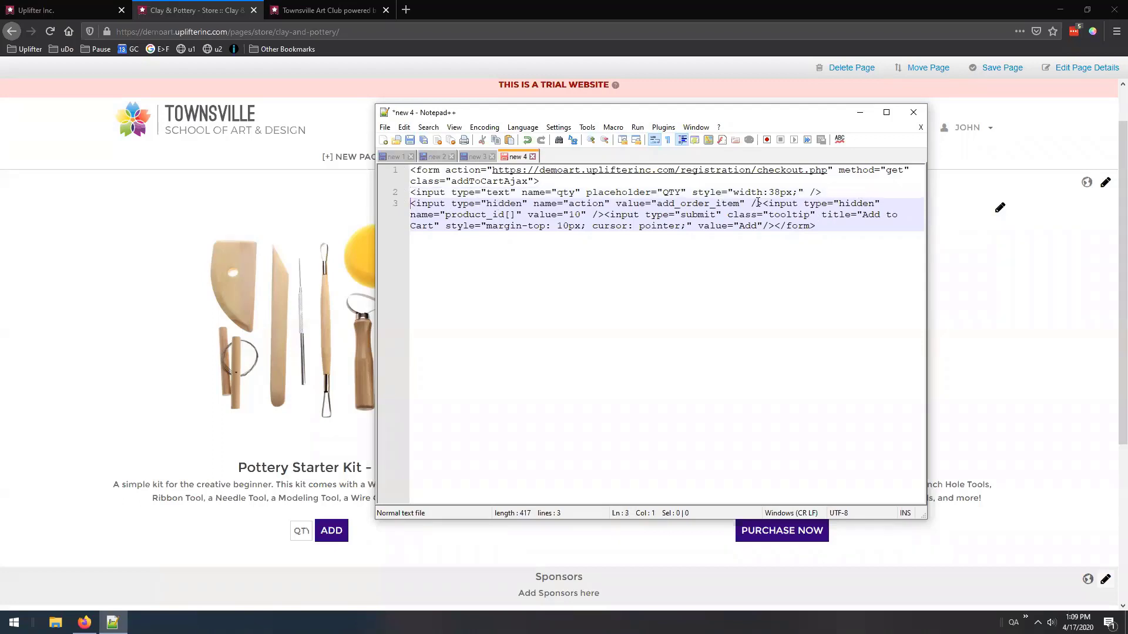
pyautogui.click(762, 203)
pyautogui.press('Return')
pyautogui.click(729, 215)
pyautogui.press('Return')
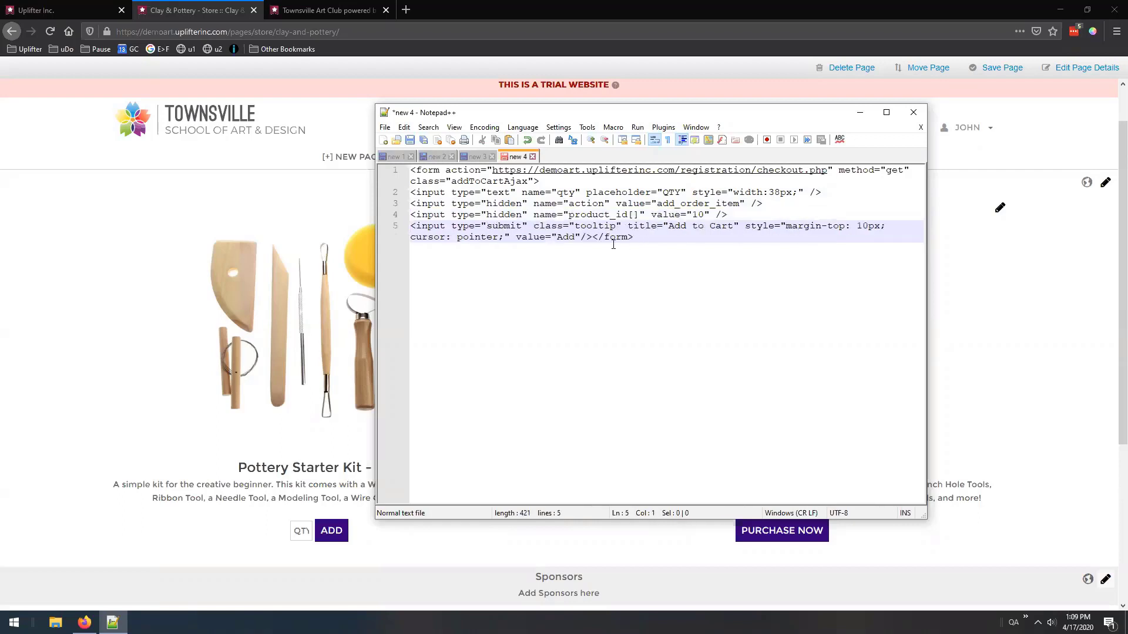
pyautogui.click(593, 237)
pyautogui.press('Return')
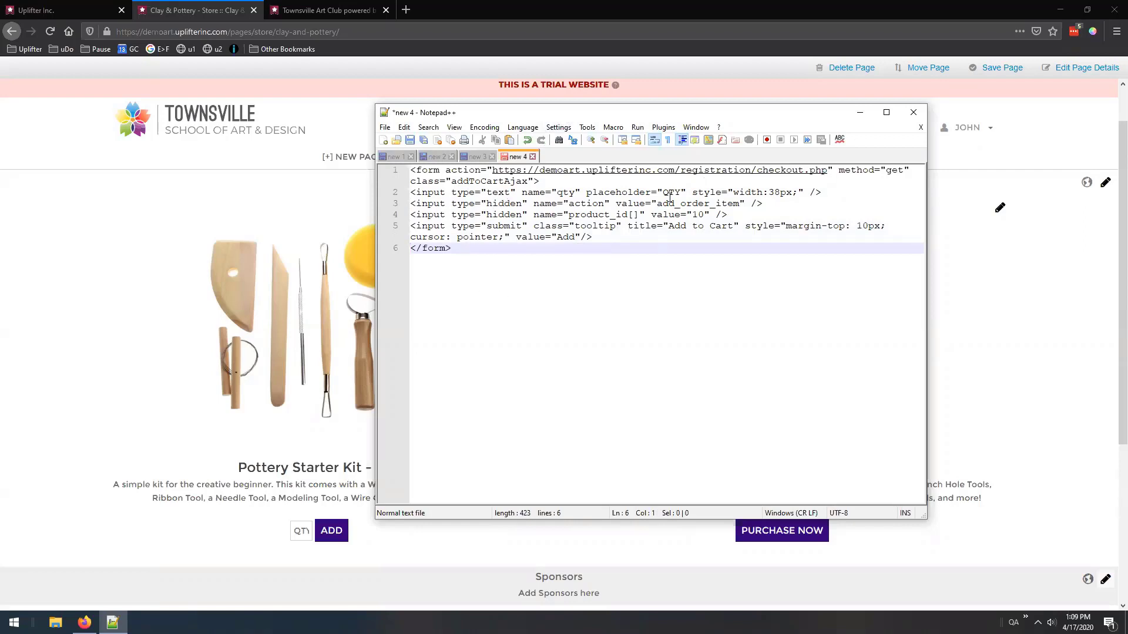
# Move the code window away from the starter kit's description and delete the code's quantity text input tag with the QTY placeholder.
pyautogui.moveTo(637, 117); pyautogui.dragTo(715, 120)
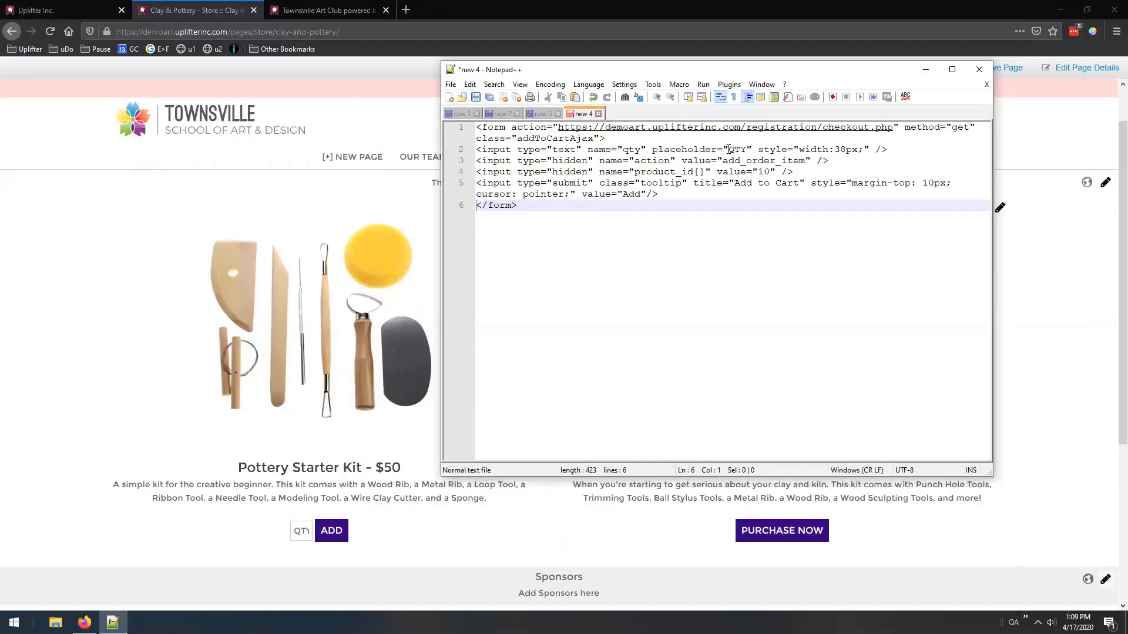
pyautogui.moveTo(729, 149); pyautogui.dragTo(748, 149)
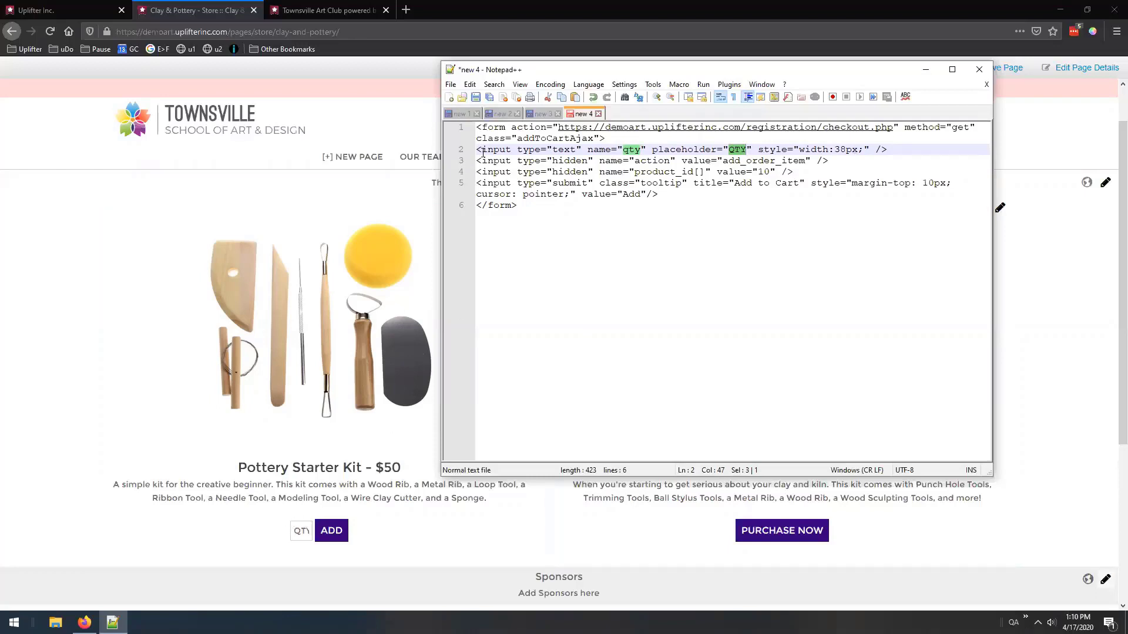
pyautogui.moveTo(476, 149); pyautogui.dragTo(889, 149)
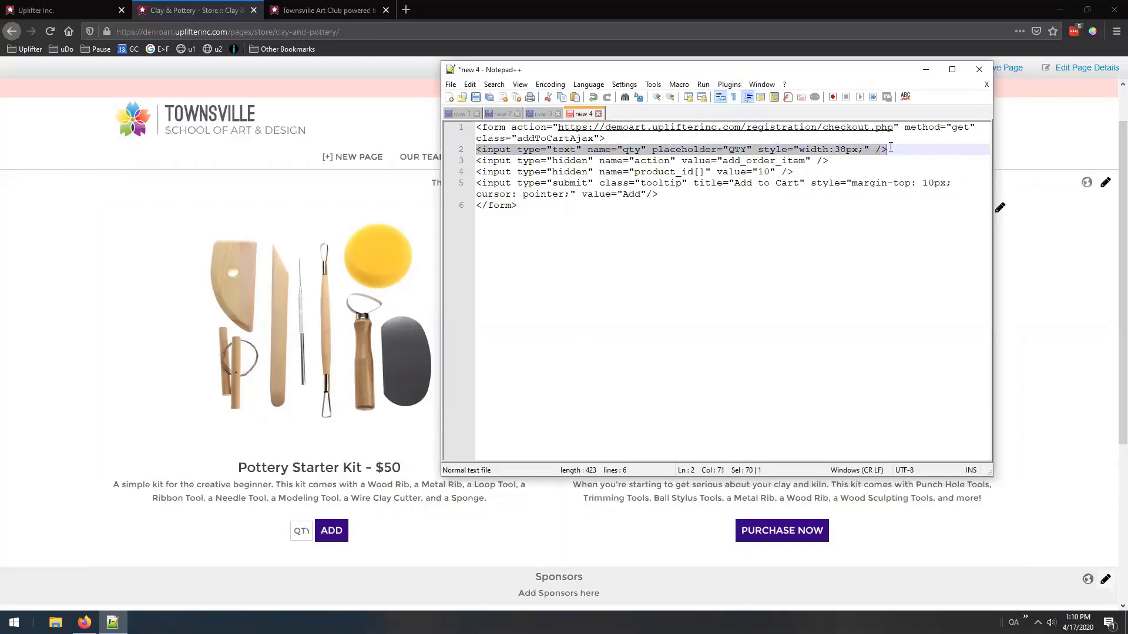
pyautogui.press('Delete')
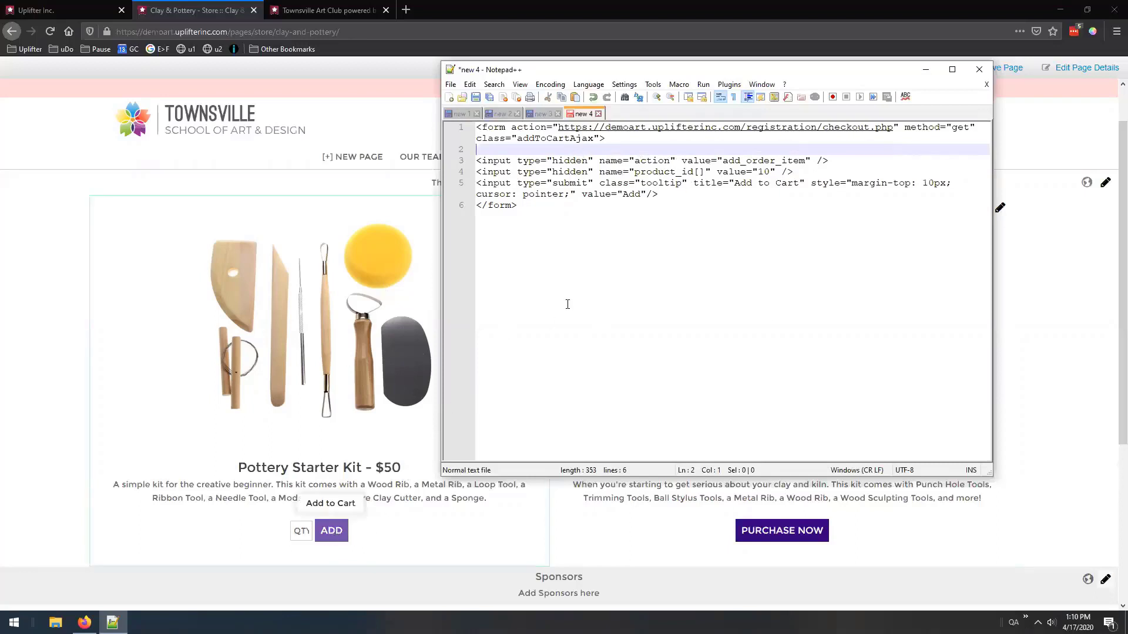
# Examine the submit input tag and set its value to "Purchase now".
pyautogui.doubleClick(631, 194)
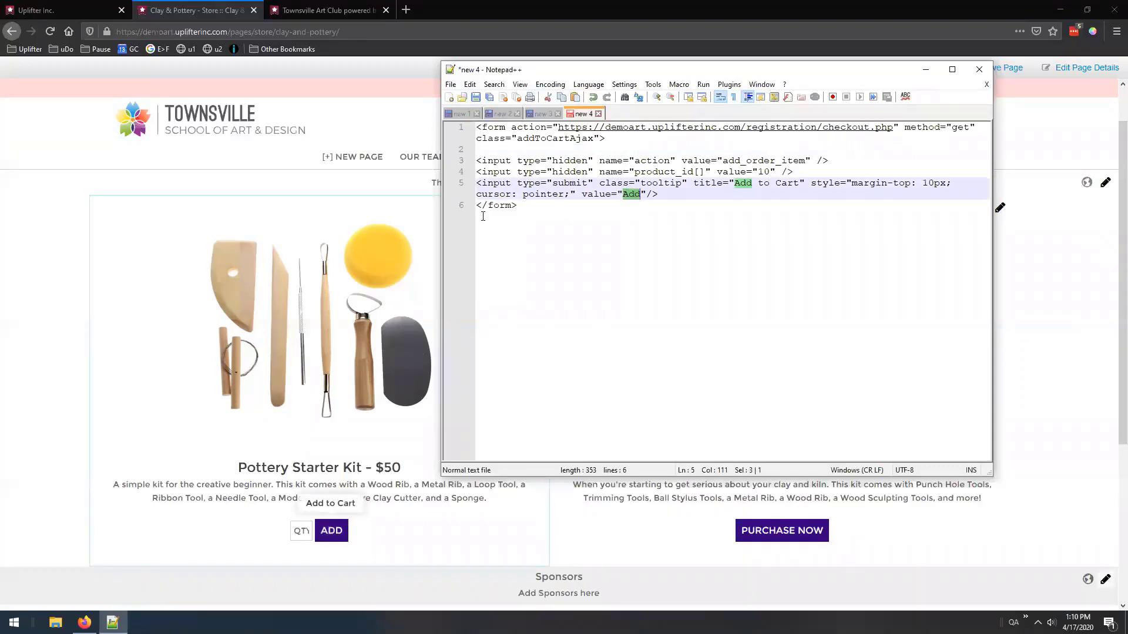
pyautogui.moveTo(477, 183); pyautogui.dragTo(660, 197)
pyautogui.click(676, 184)
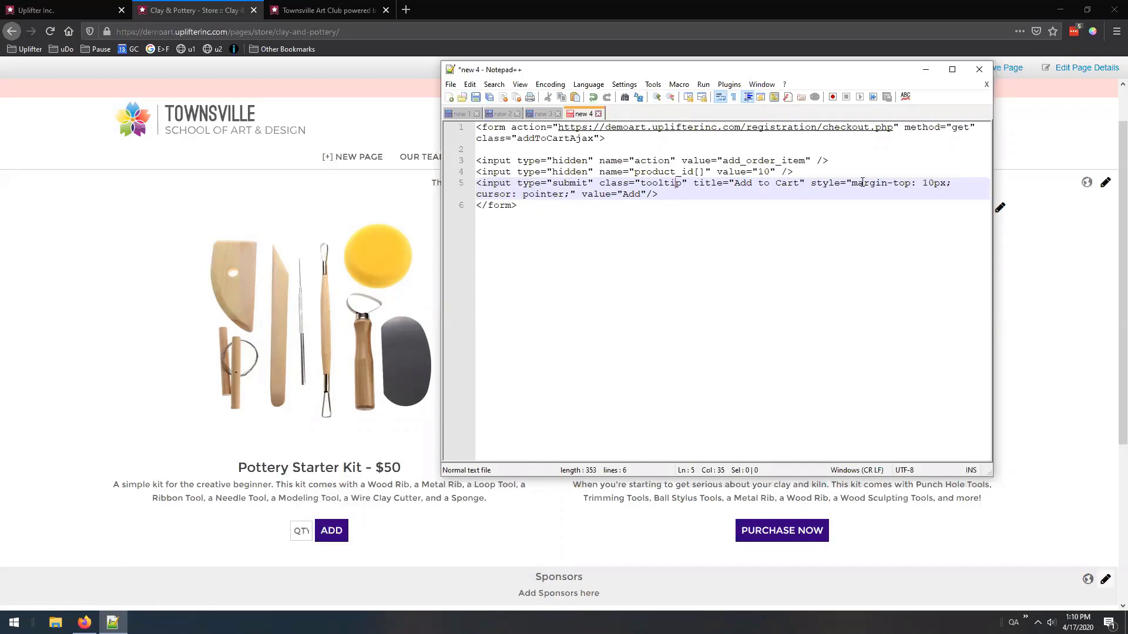
pyautogui.moveTo(582, 194); pyautogui.dragTo(617, 195)
pyautogui.doubleClick(632, 195)
pyautogui.write('Purchase now')
# Copy the entire revised form code and close the text editor window.
pyautogui.moveTo(512, 220); pyautogui.dragTo(607, 96)
pyautogui.hotkey('ctrl', 'c')
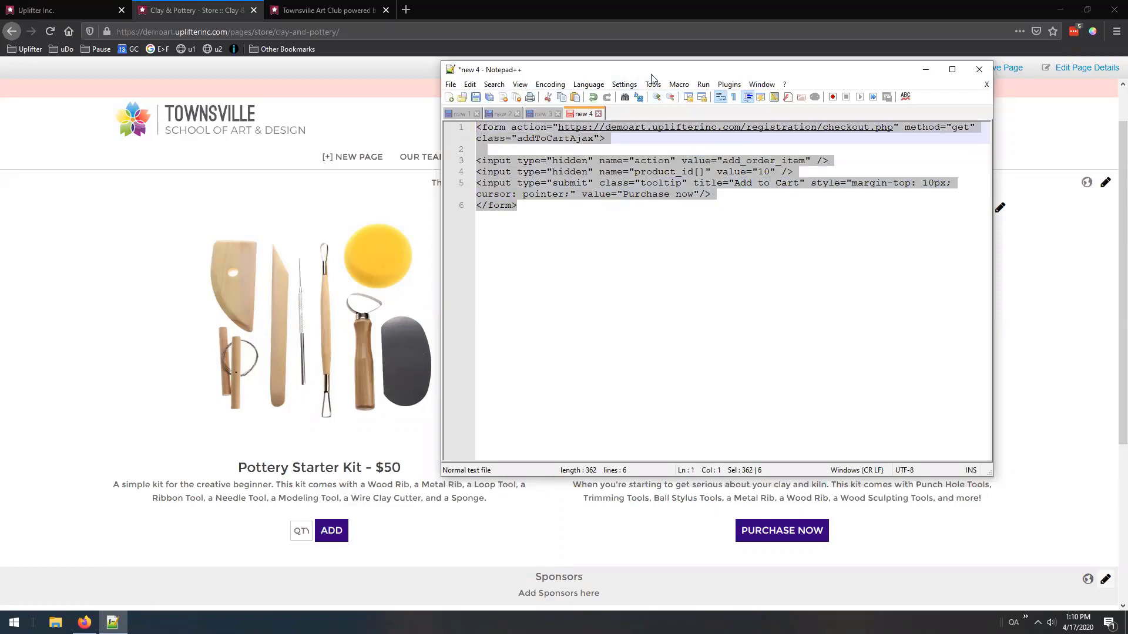
pyautogui.hotkey('alt', 'F4')
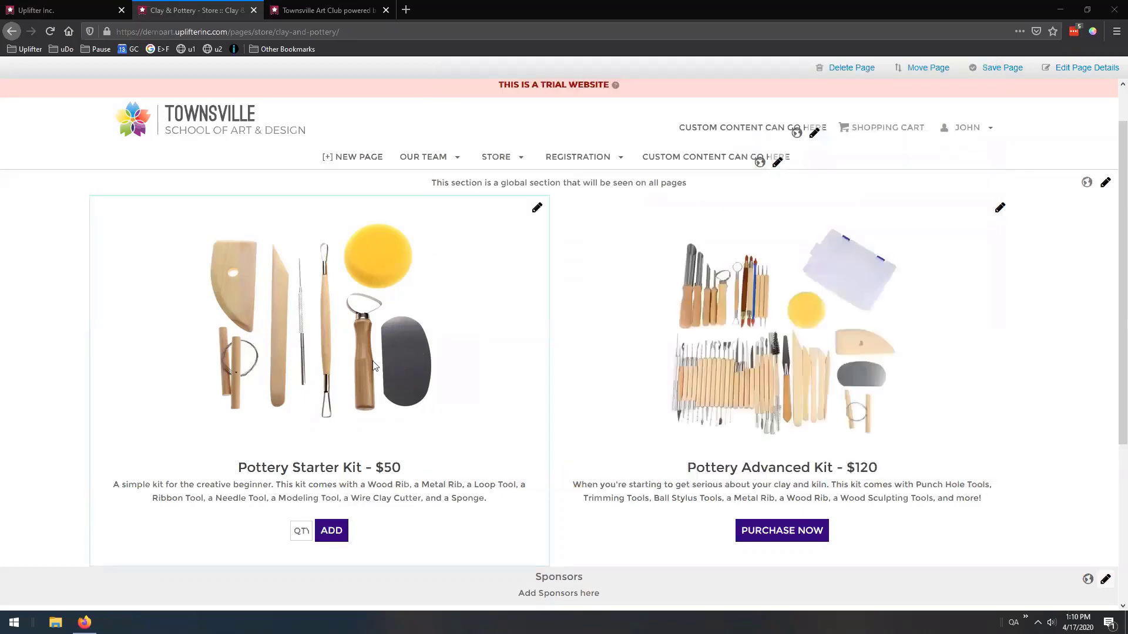
# Replace the existing add-to-cart form in the Pottery Starter Kit section's source code with the copied "Purchase now" form code.
pyautogui.click(536, 208)
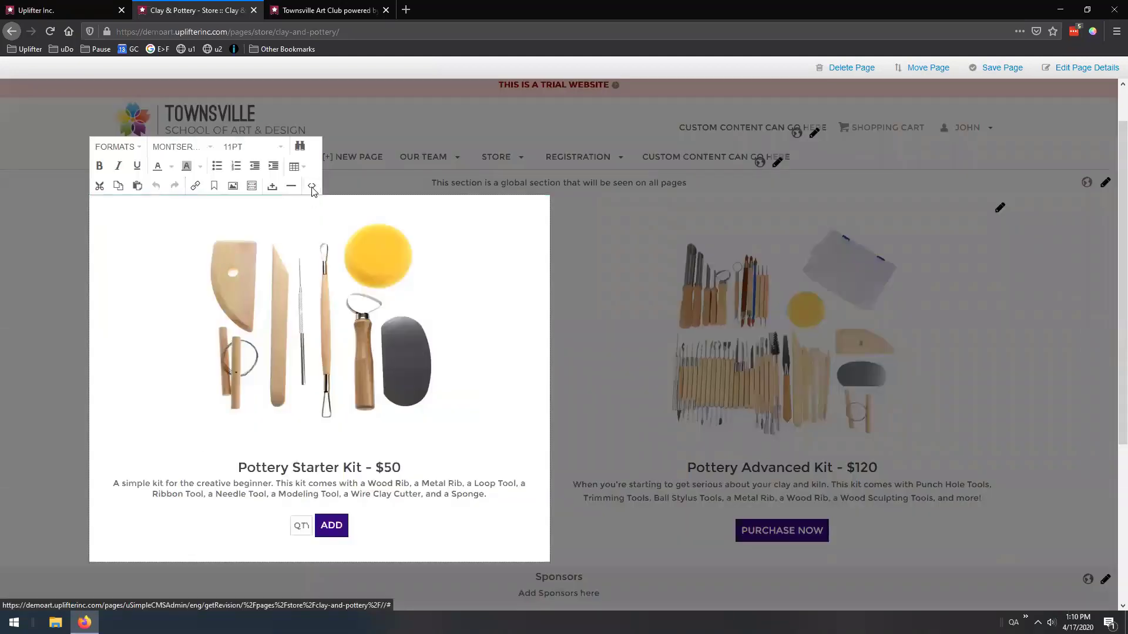
pyautogui.click(312, 191)
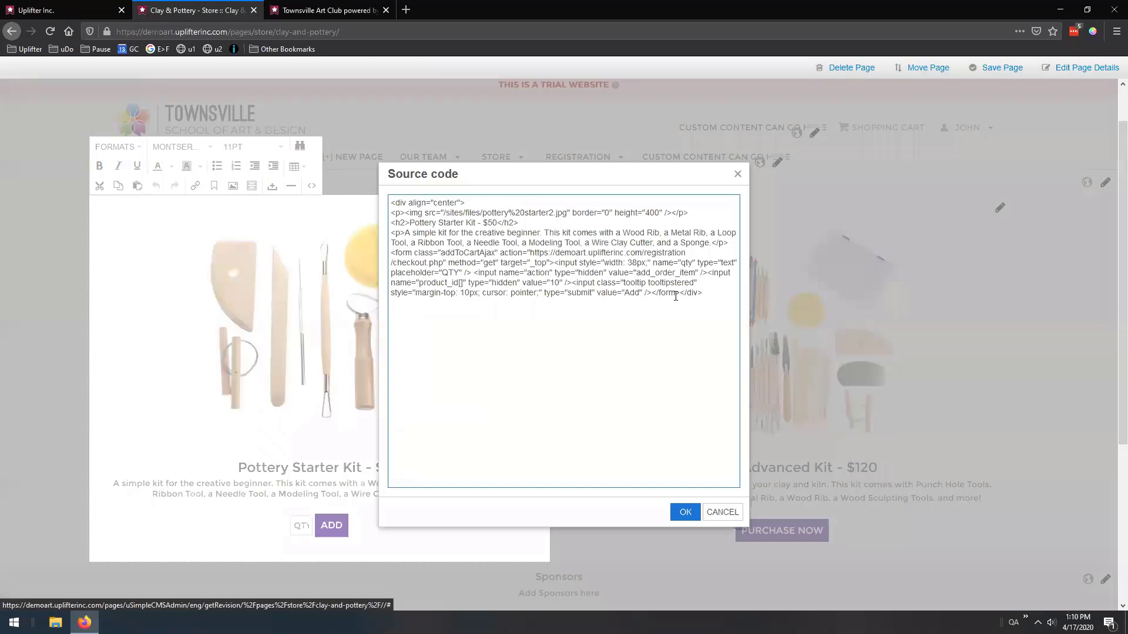
pyautogui.moveTo(676, 296); pyautogui.dragTo(391, 252)
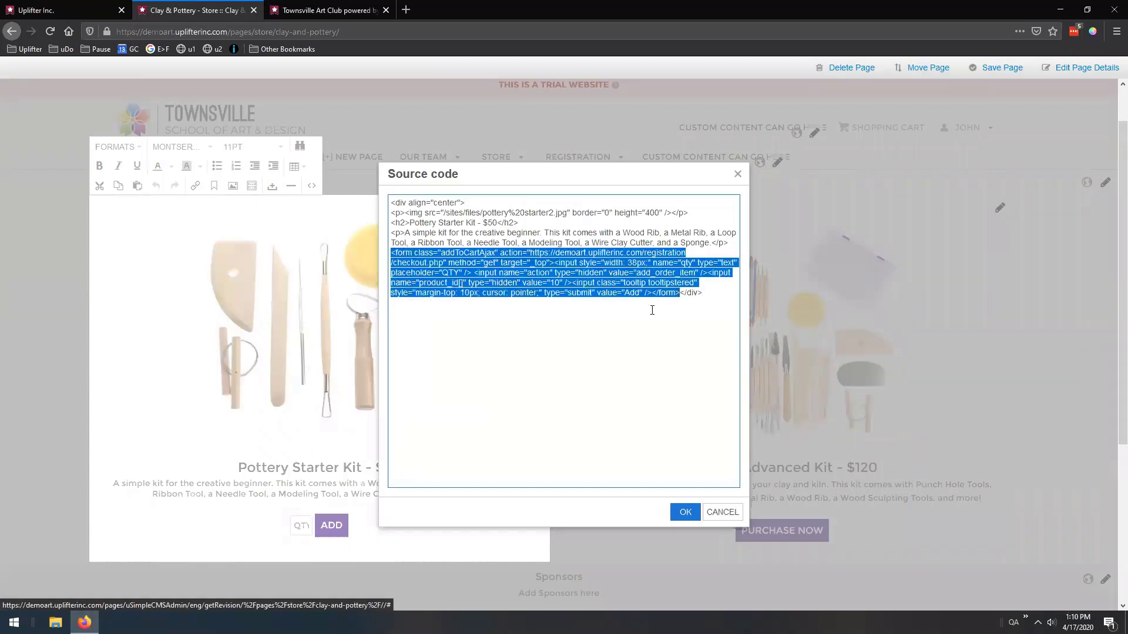
pyautogui.press('Delete')
pyautogui.press('Return')
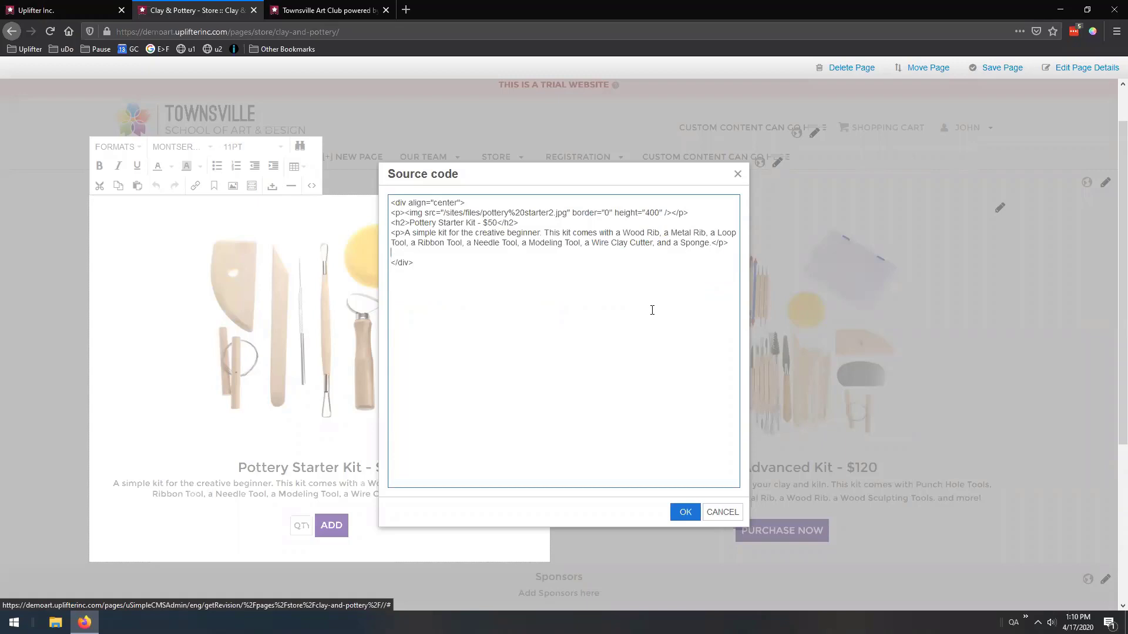
pyautogui.hotkey('ctrl', 'v')
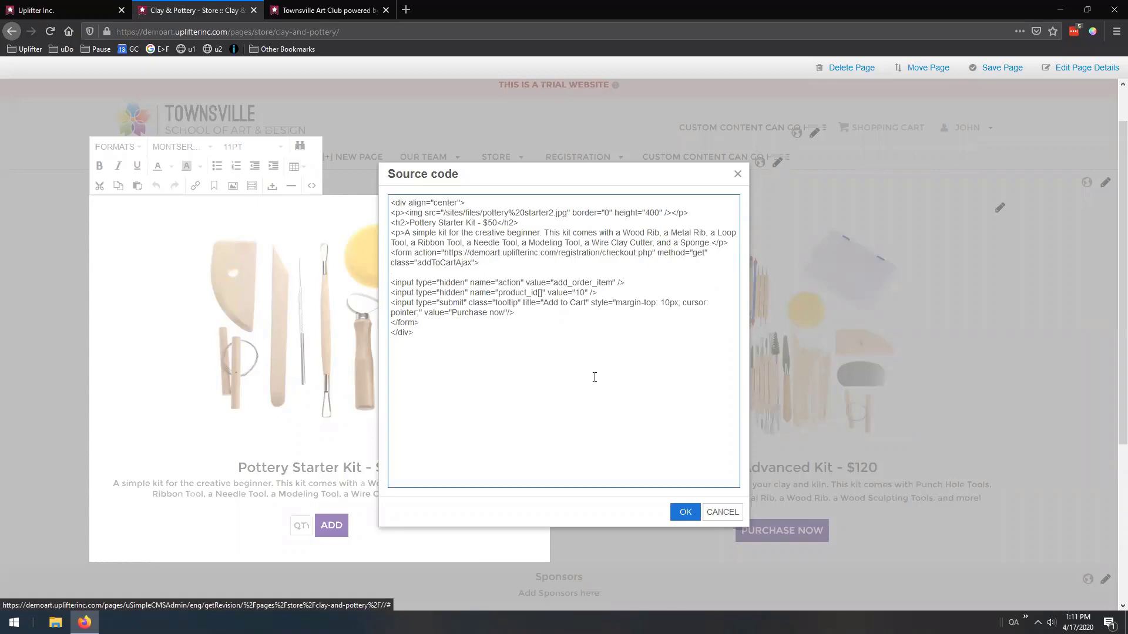
# Apply the source code change, leave the section editor and save the Clay & Pottery page.
pyautogui.click(684, 514)
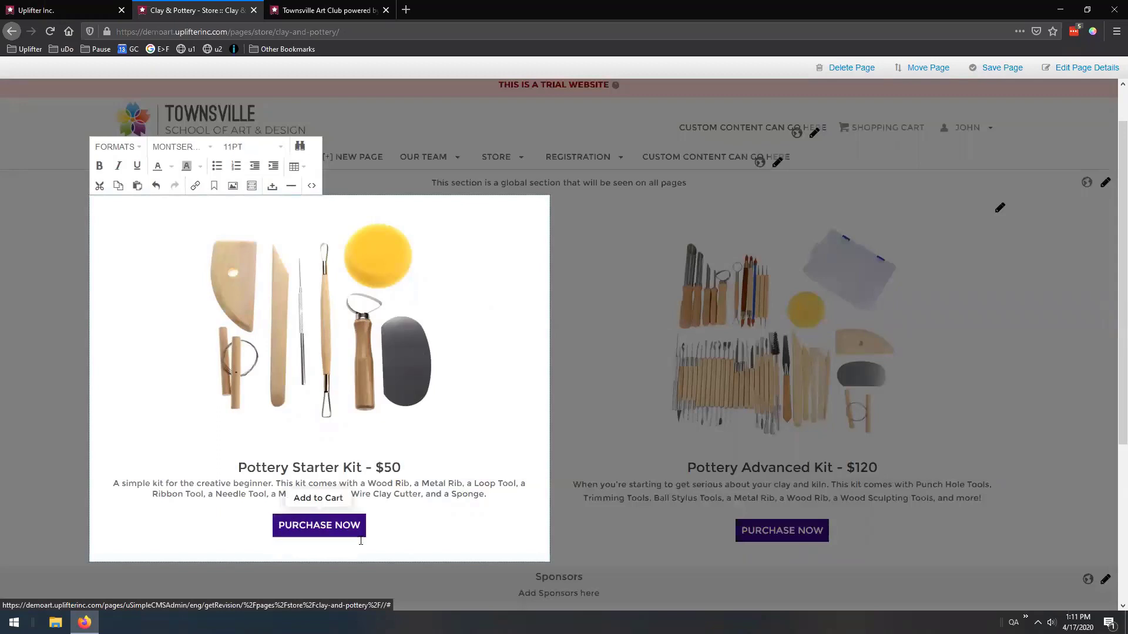
pyautogui.click(561, 378)
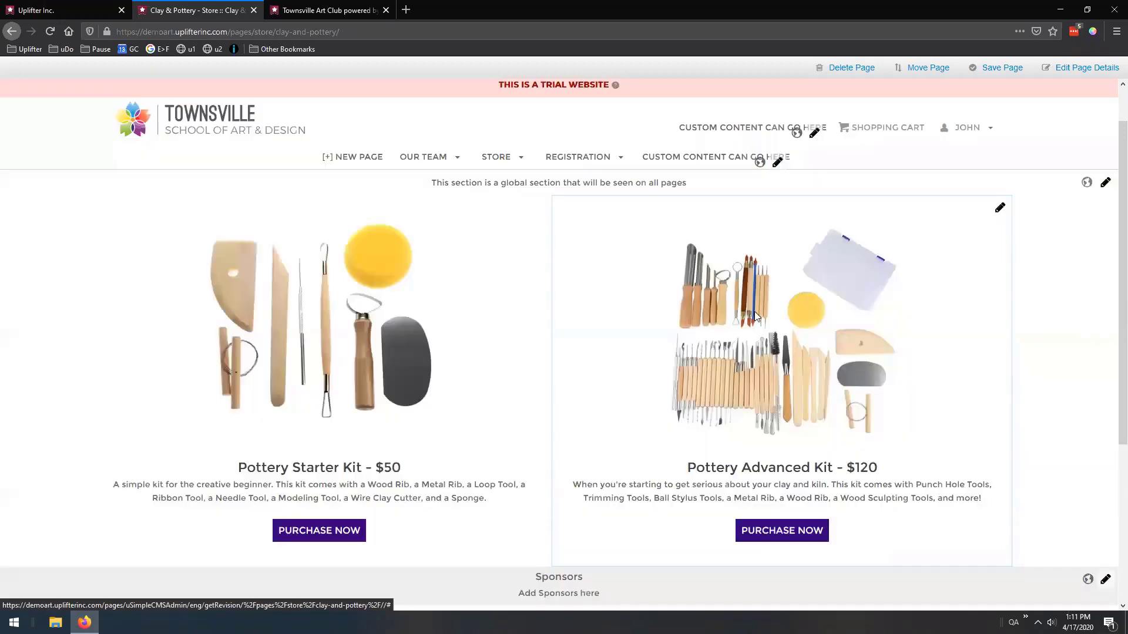
pyautogui.click(995, 68)
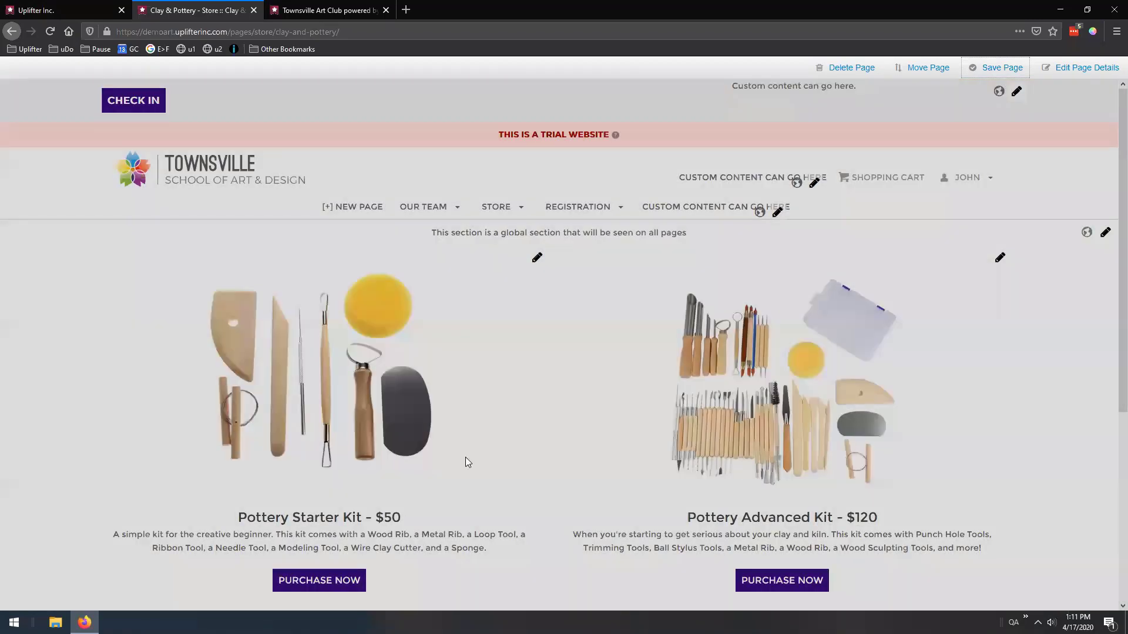
# Test the Pottery Starter Kit's Purchase Now button through to the cart and remove the added kit from the cart.
pyautogui.click(319, 430)
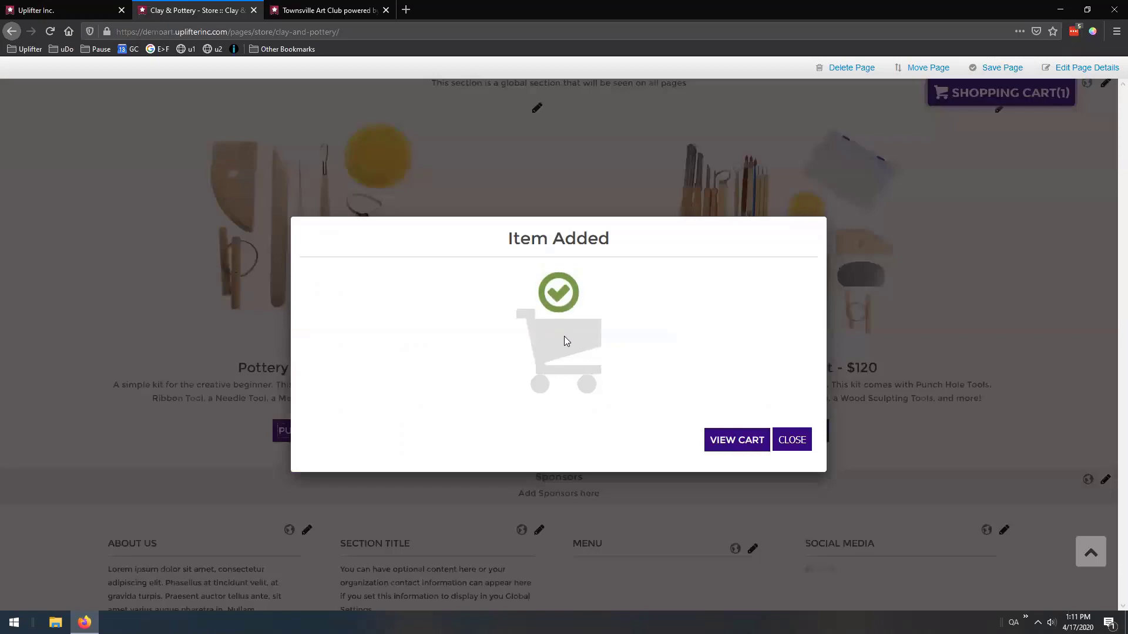
pyautogui.click(740, 445)
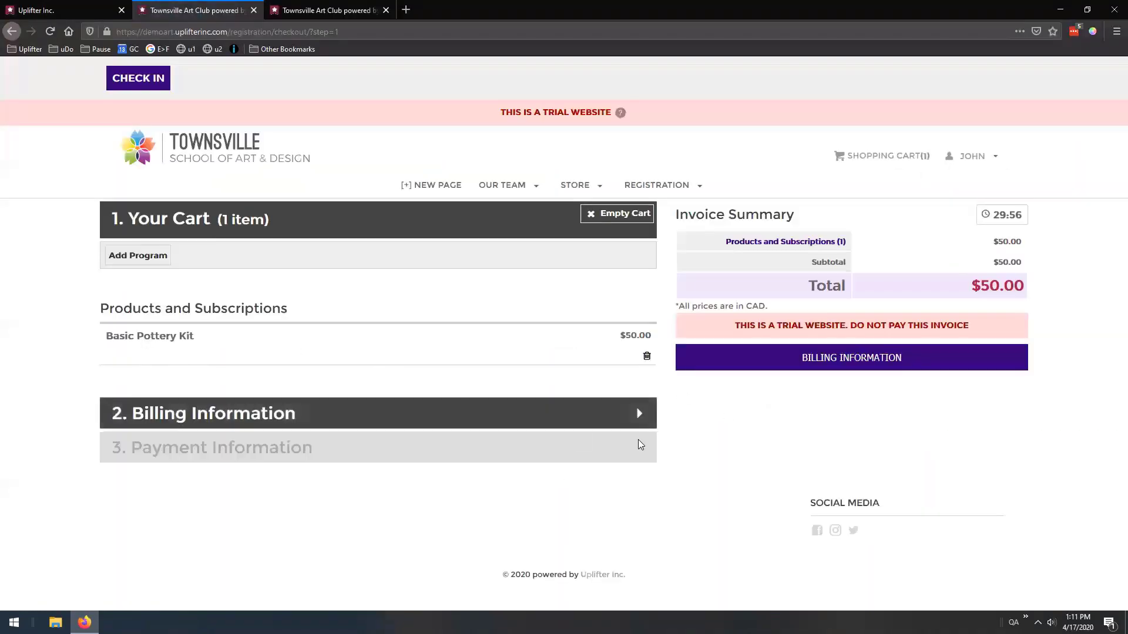
pyautogui.click(647, 357)
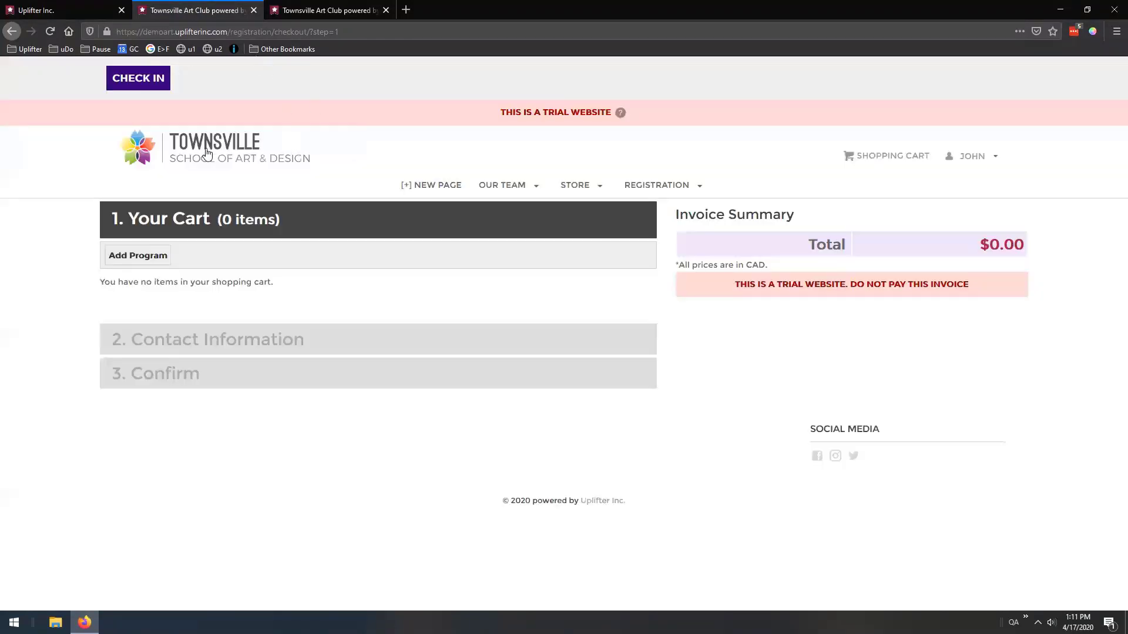
# Return to the Clay & Pottery page by way of the home page and the Store page's Clay & Pottery Tools section.
pyautogui.click(207, 153)
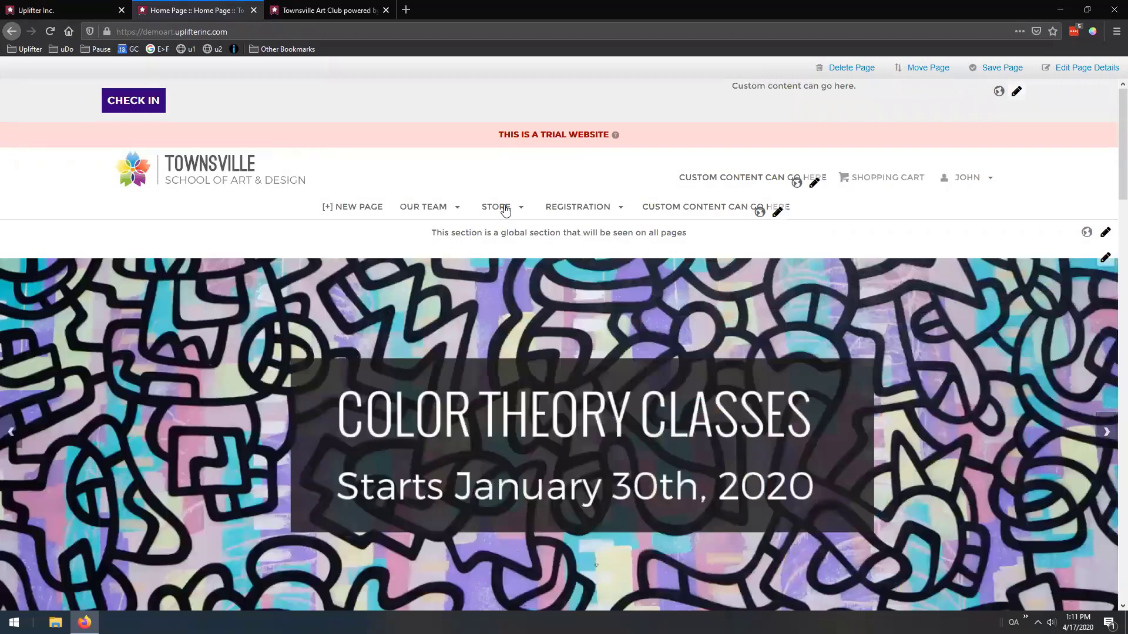
pyautogui.moveTo(494, 212)
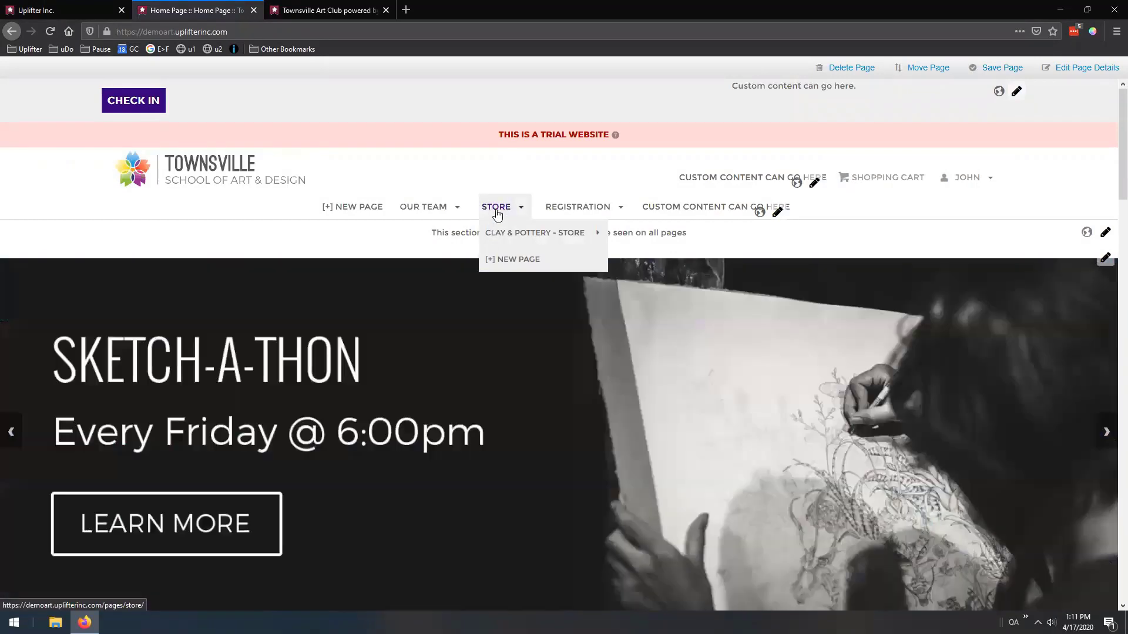
pyautogui.click(497, 209)
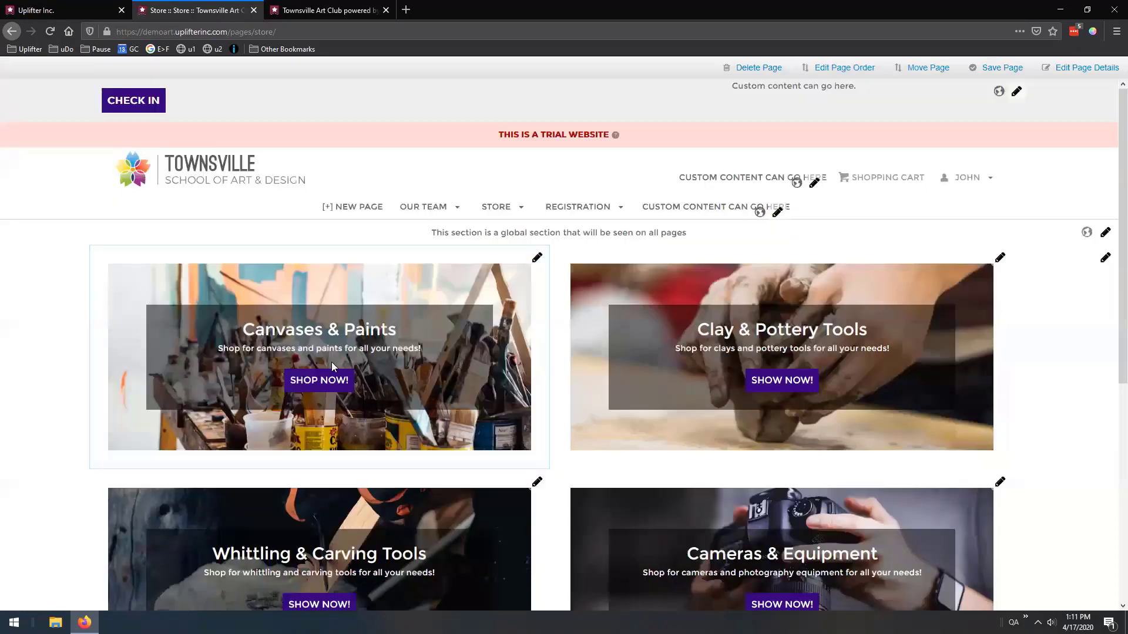
pyautogui.scroll(-2, 411, 376)
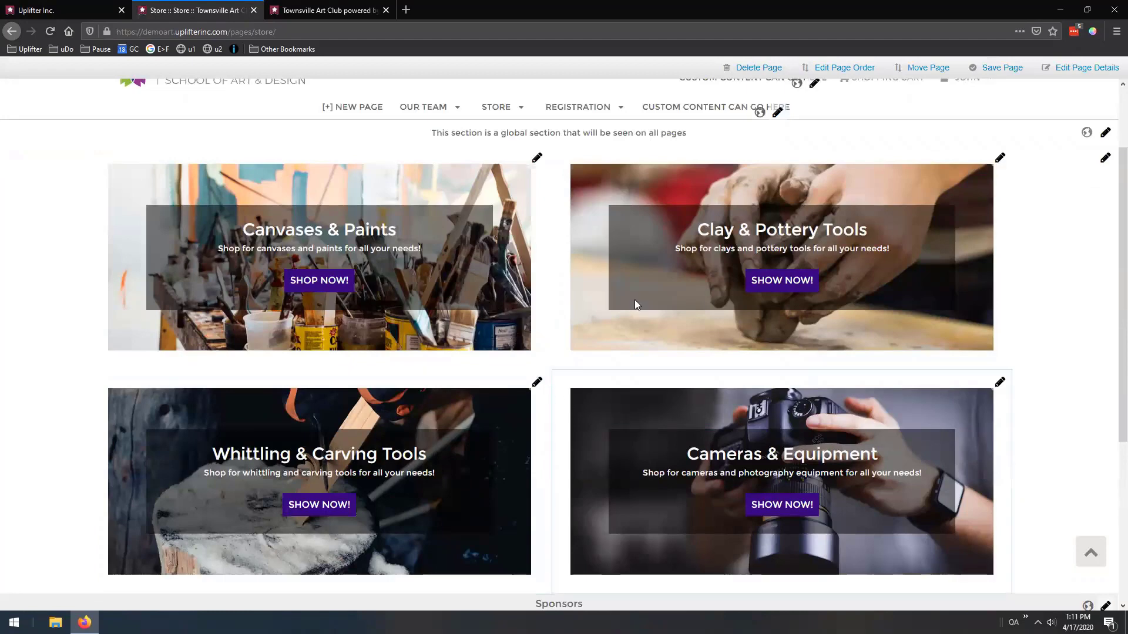
pyautogui.click(796, 284)
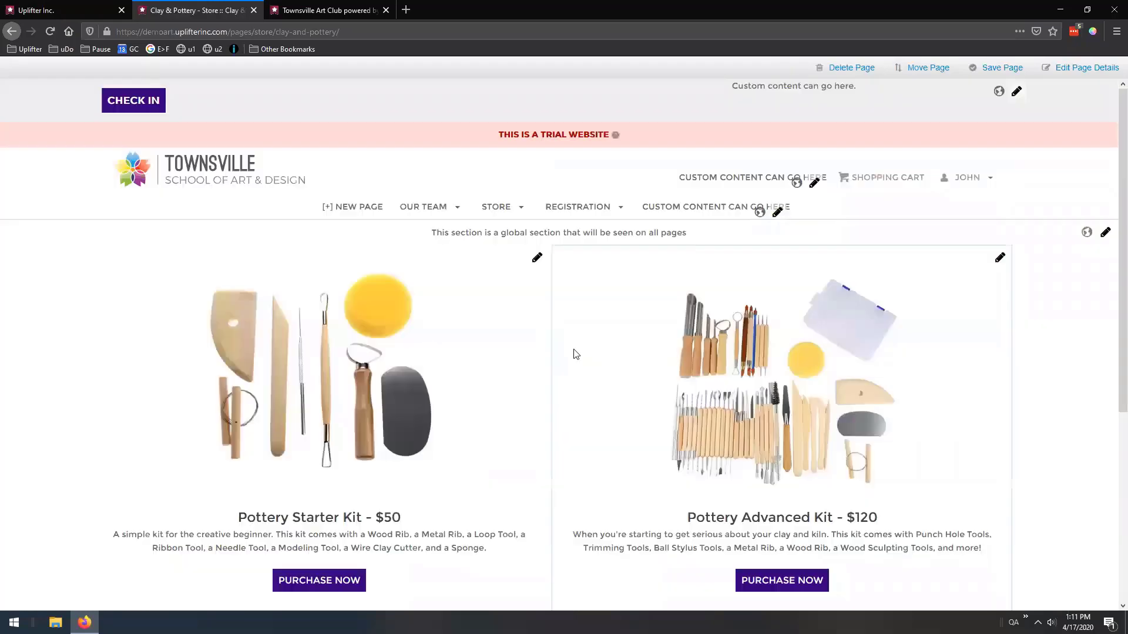
pyautogui.scroll(-3, 574, 347)
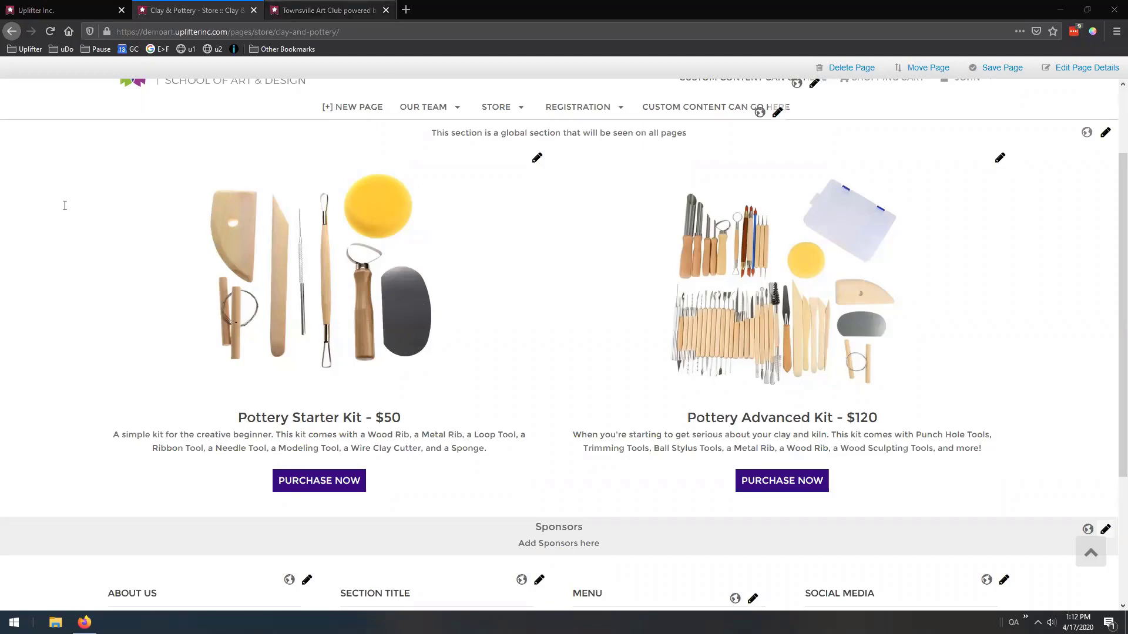
pyautogui.hotkey('ctrl', 'Tab')
pyautogui.click(200, 320)
pyautogui.moveTo(53, 197); pyautogui.dragTo(206, 324)
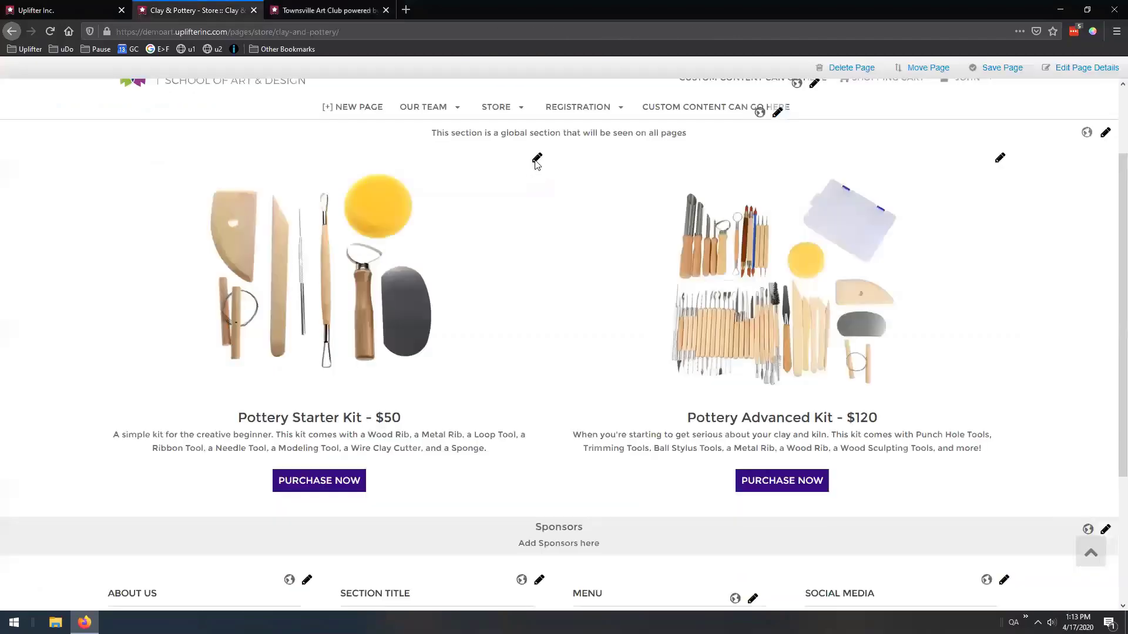
# Open the Pottery Starter Kit section for editing and review its source code without changing it.
pyautogui.click(536, 160)
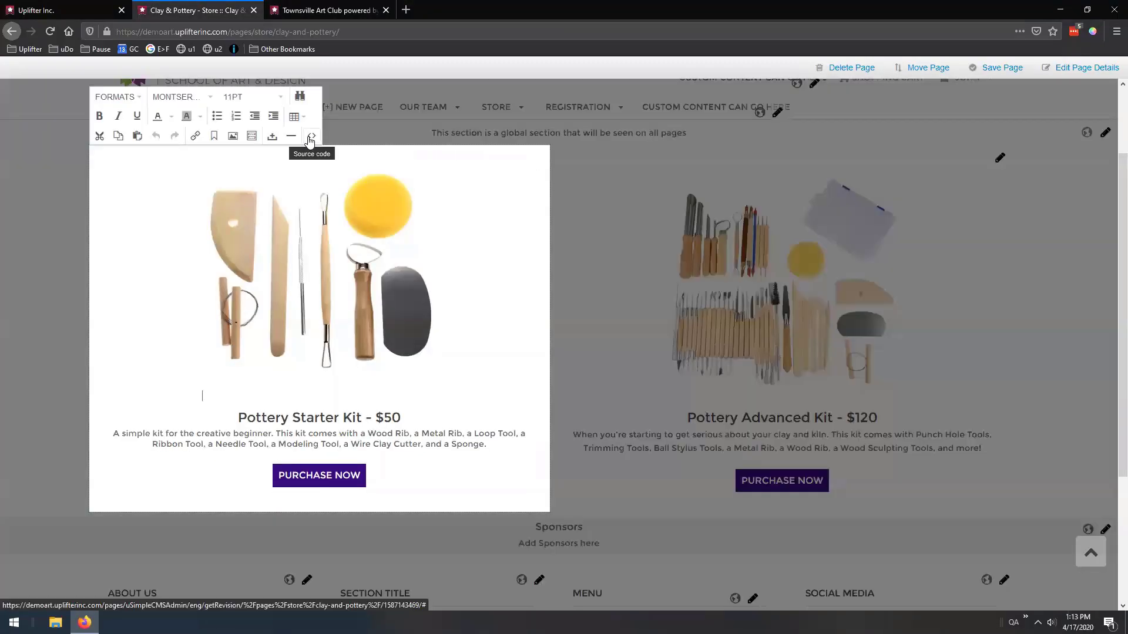
pyautogui.click(311, 138)
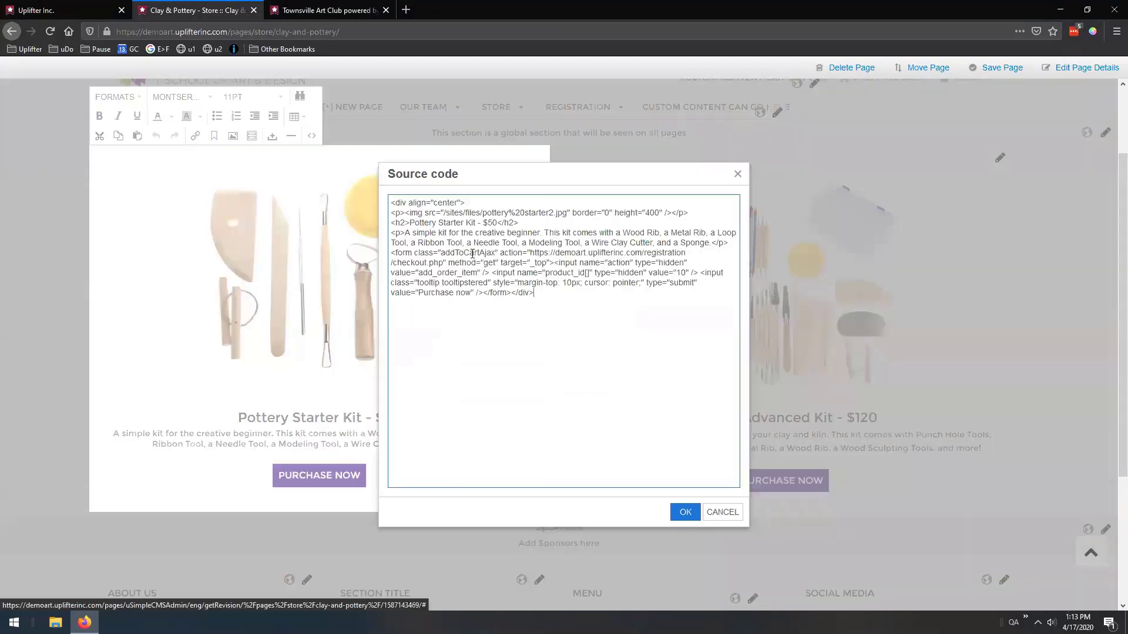
pyautogui.click(720, 515)
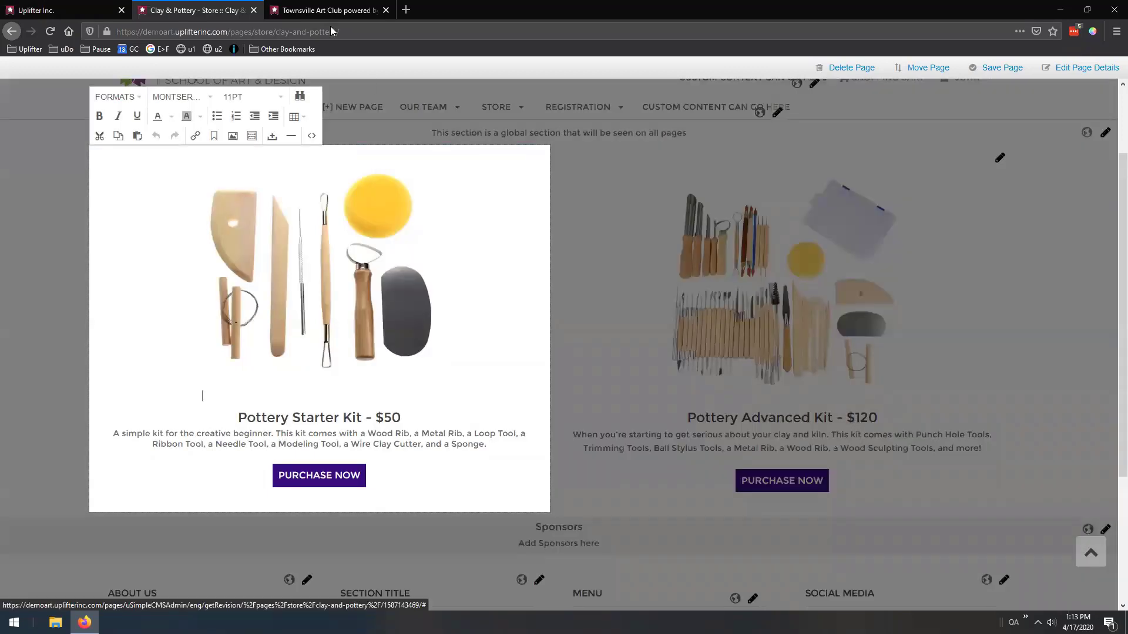
# Copy the Basic Pottery Kit's HTML add-to-cart code and append it to the end of the Pottery Starter Kit section's source code.
pyautogui.click(331, 11)
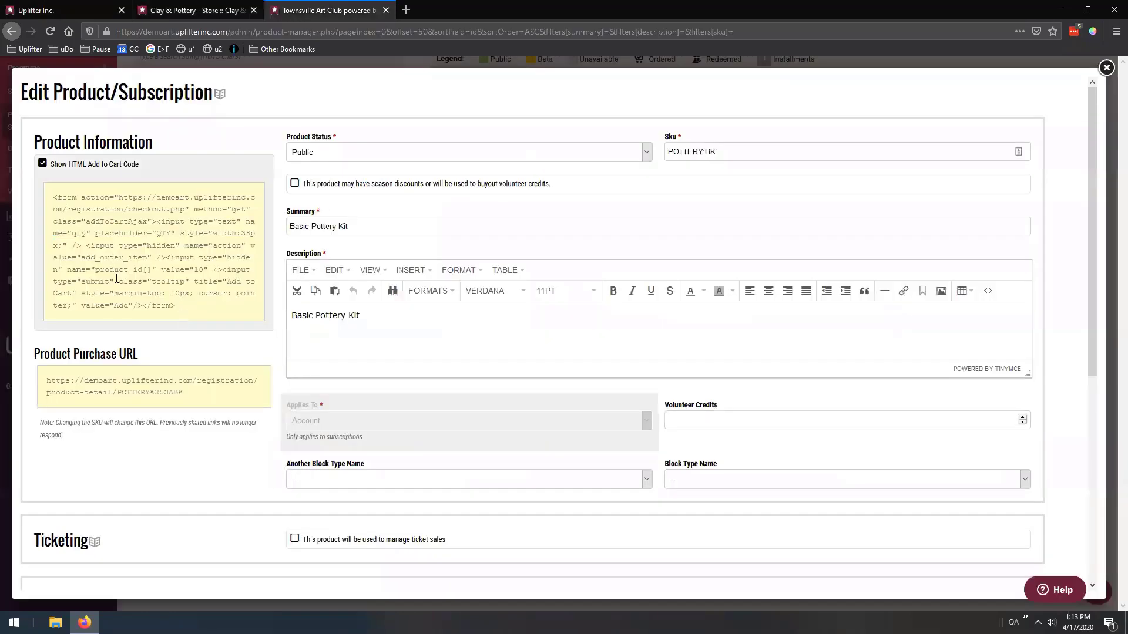
pyautogui.click(115, 278)
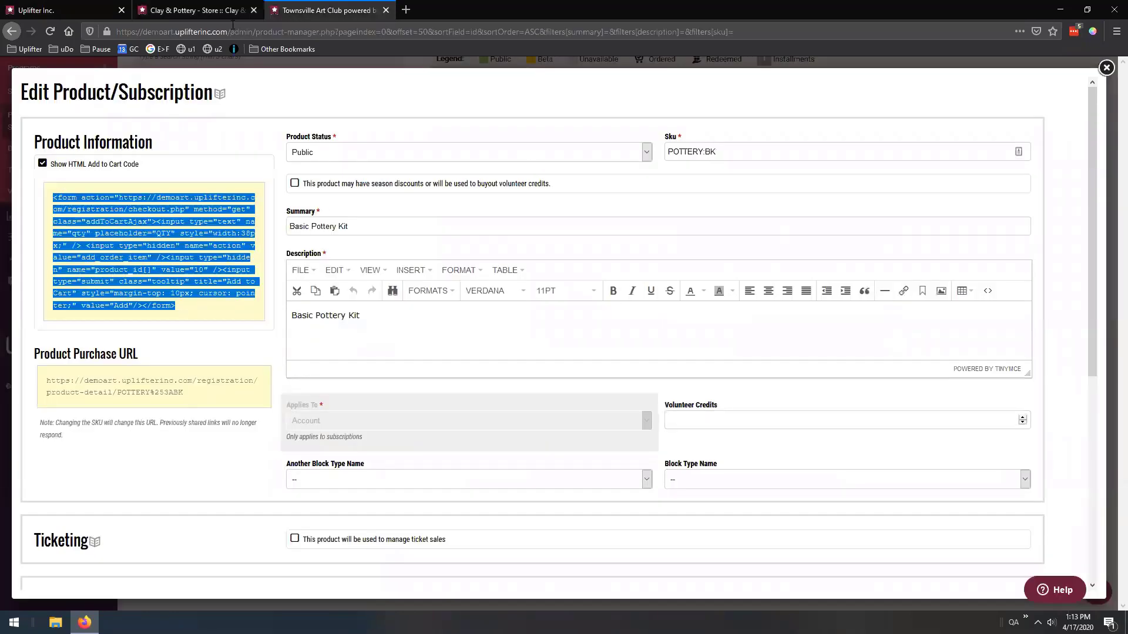
pyautogui.click(194, 10)
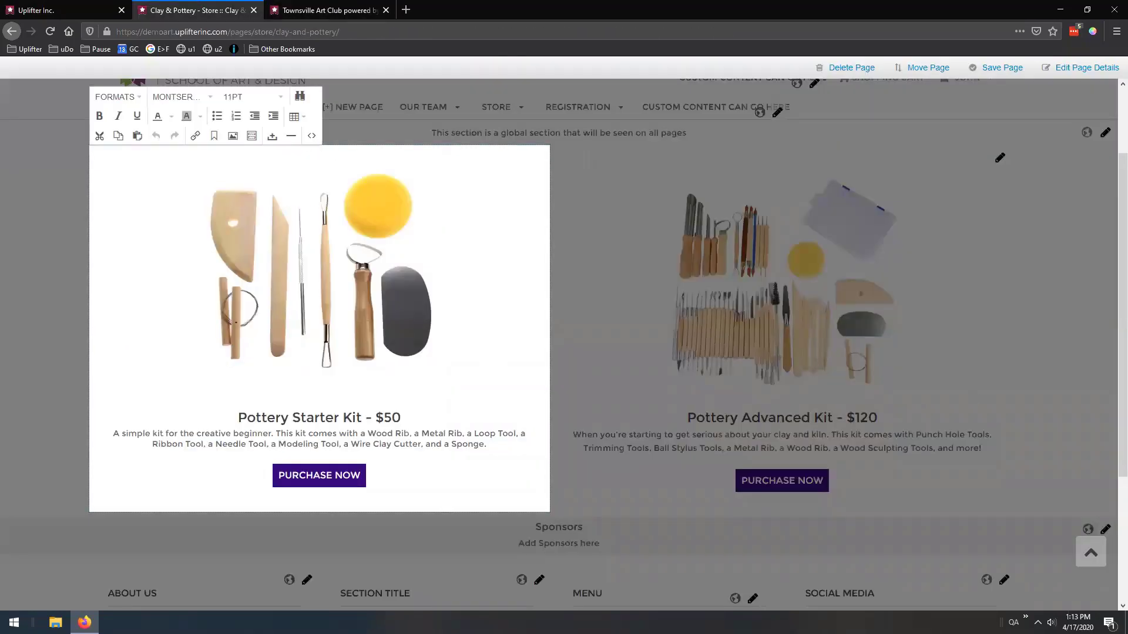
pyautogui.click(311, 136)
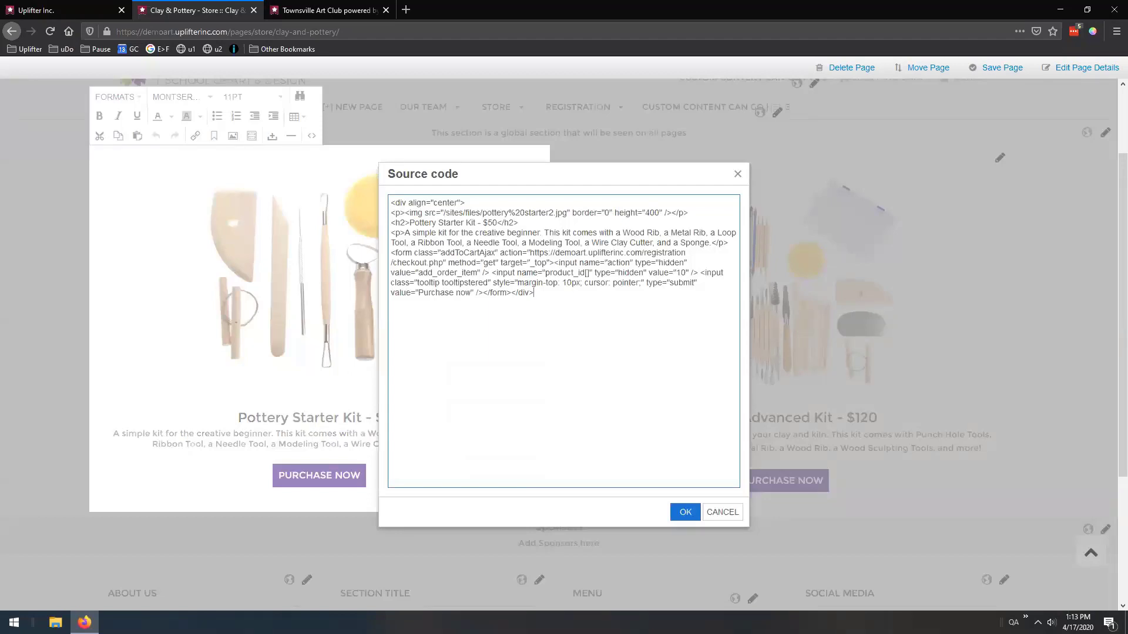
pyautogui.click(626, 310)
pyautogui.click(683, 512)
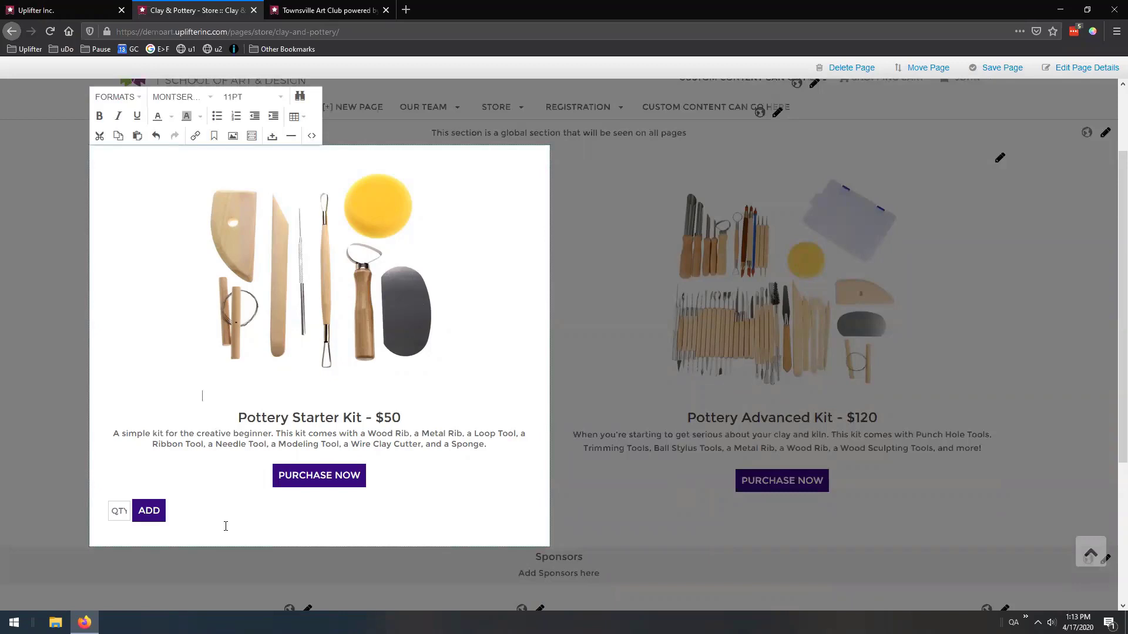
# Try the pasted form's Add button twice in the Pottery Starter Kit section and dismiss the item-added dialogs.
pyautogui.click(155, 515)
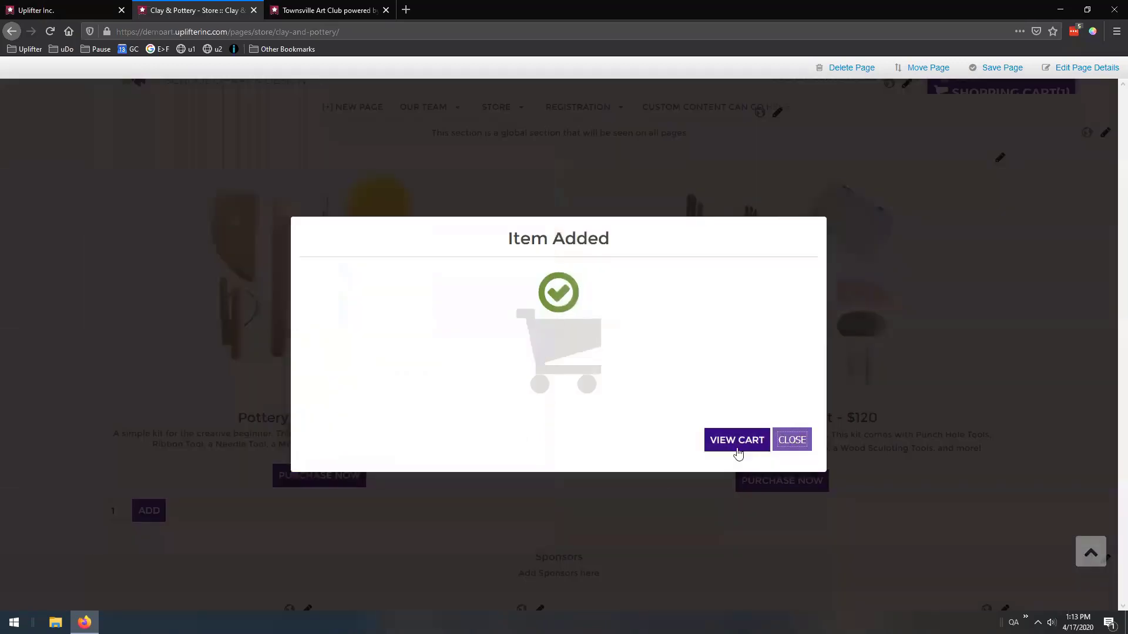
pyautogui.click(736, 445)
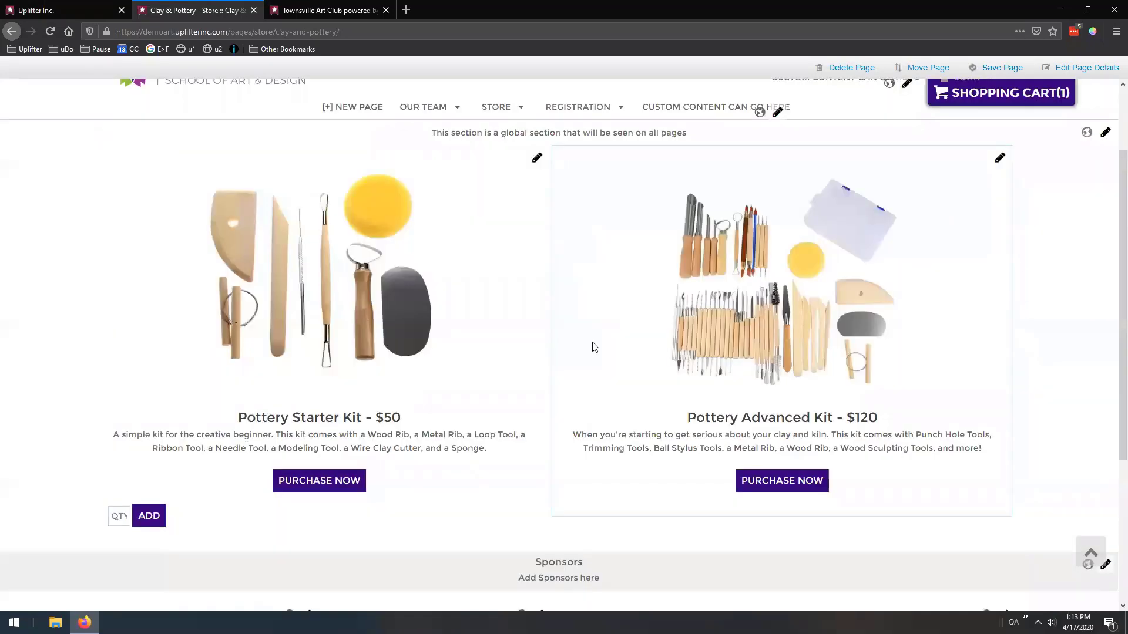
pyautogui.click(537, 159)
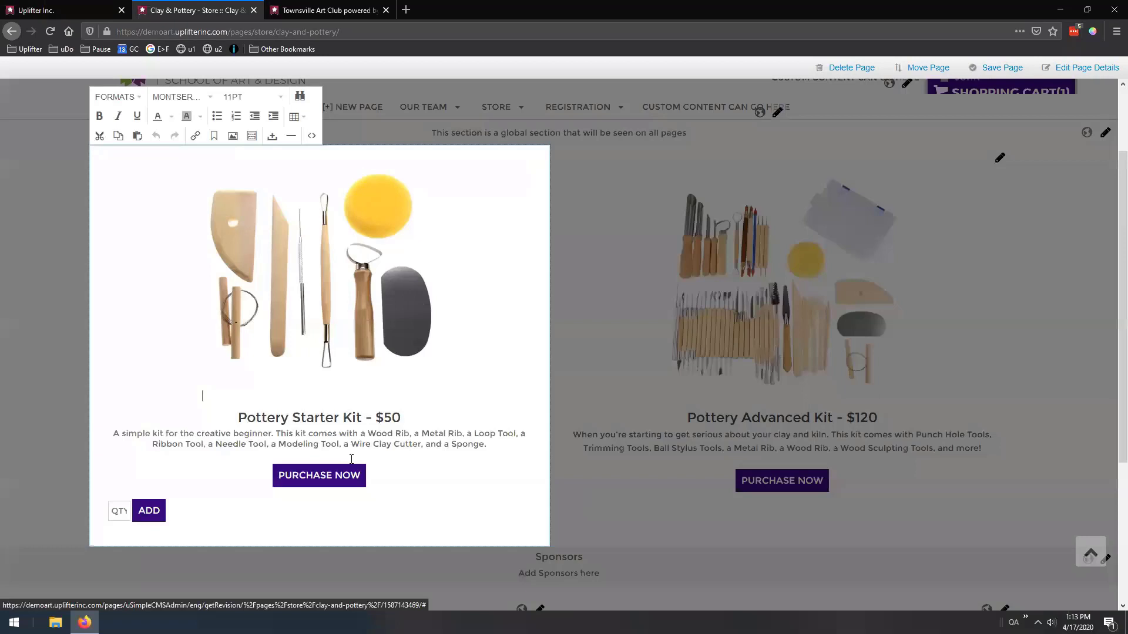
pyautogui.click(139, 512)
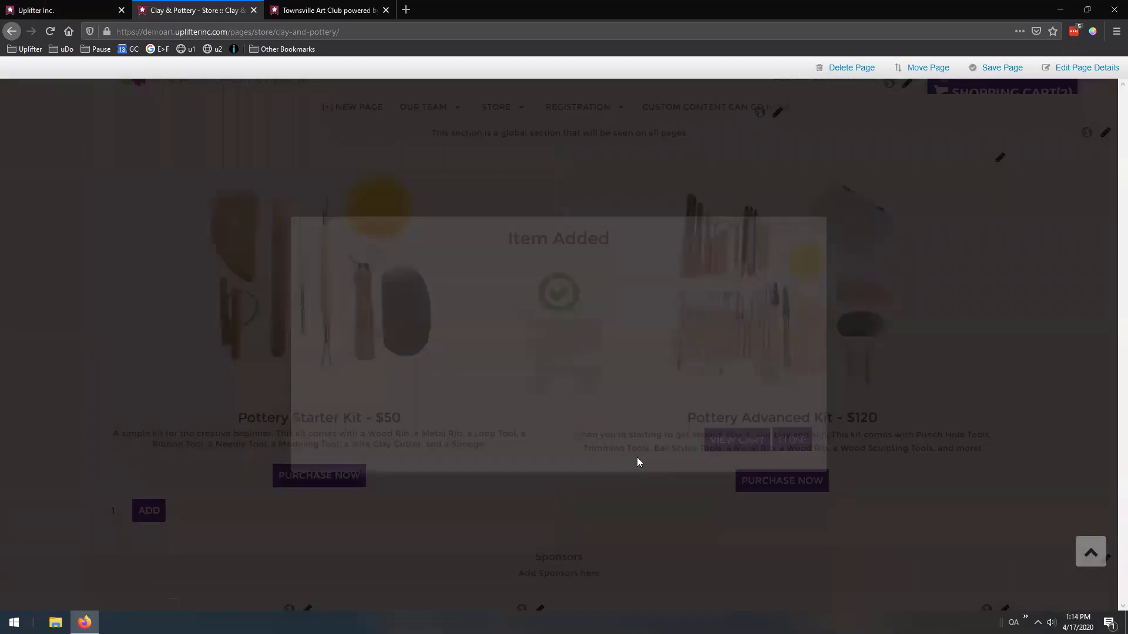
pyautogui.press('super')
pyautogui.press('super')
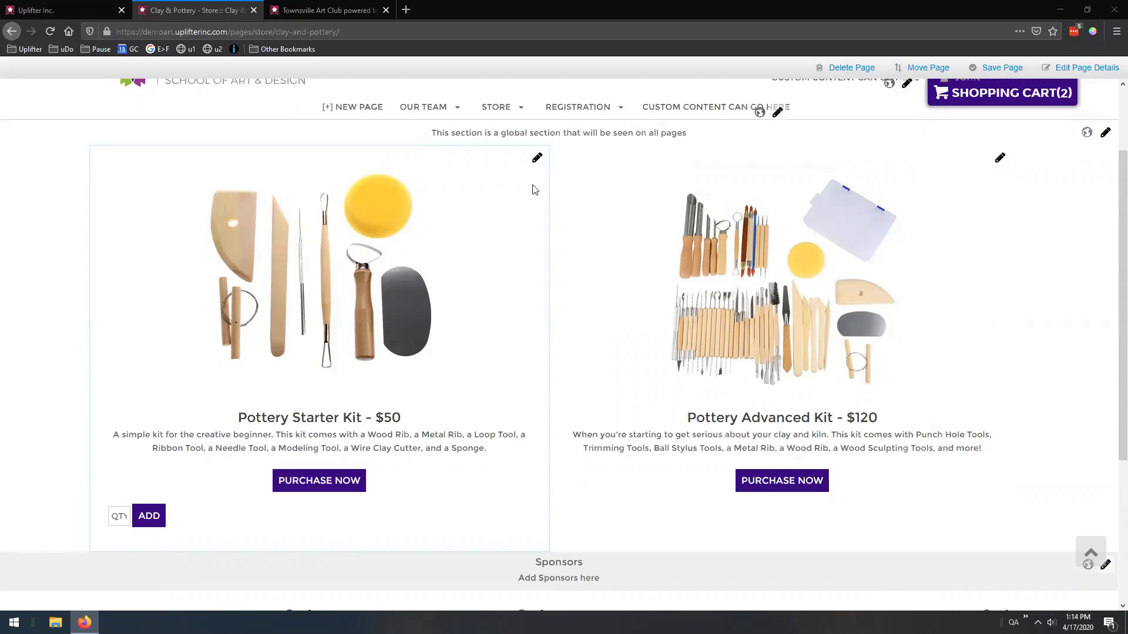
# Delete the quantity field from the pasted form in the Pottery Starter Kit section and check the resulting source code.
pyautogui.click(537, 158)
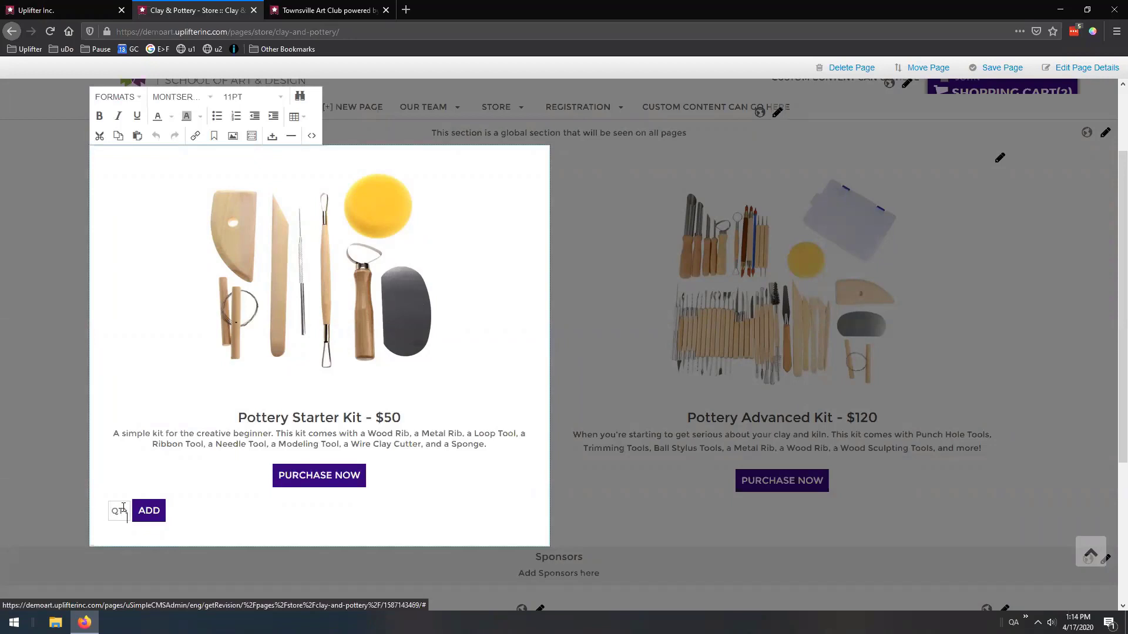
pyautogui.press('Delete')
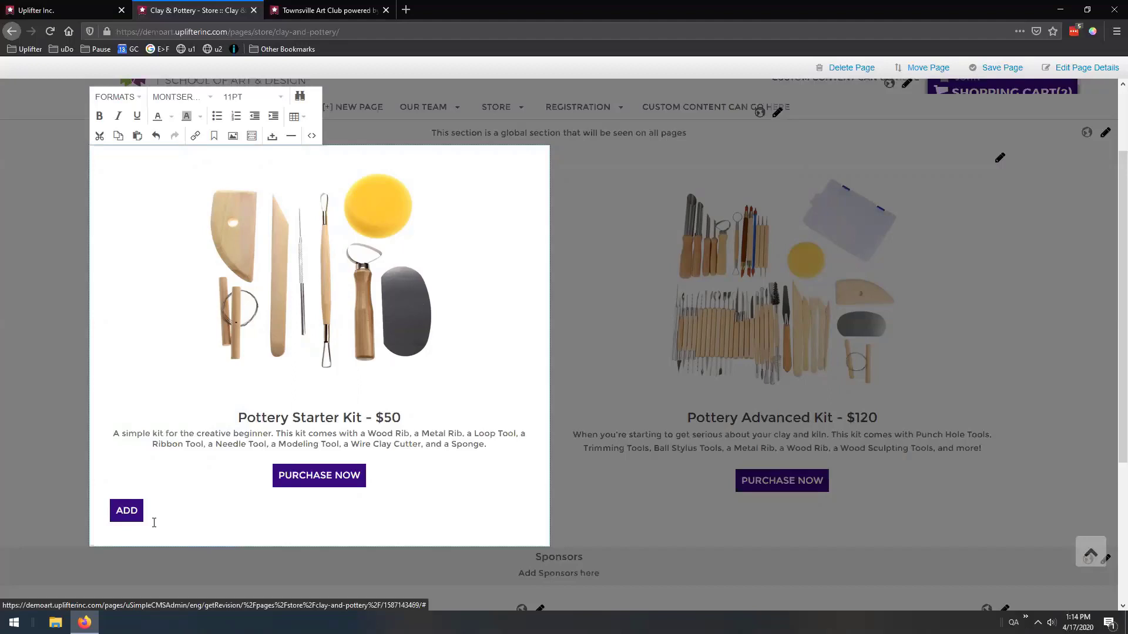
pyautogui.click(312, 136)
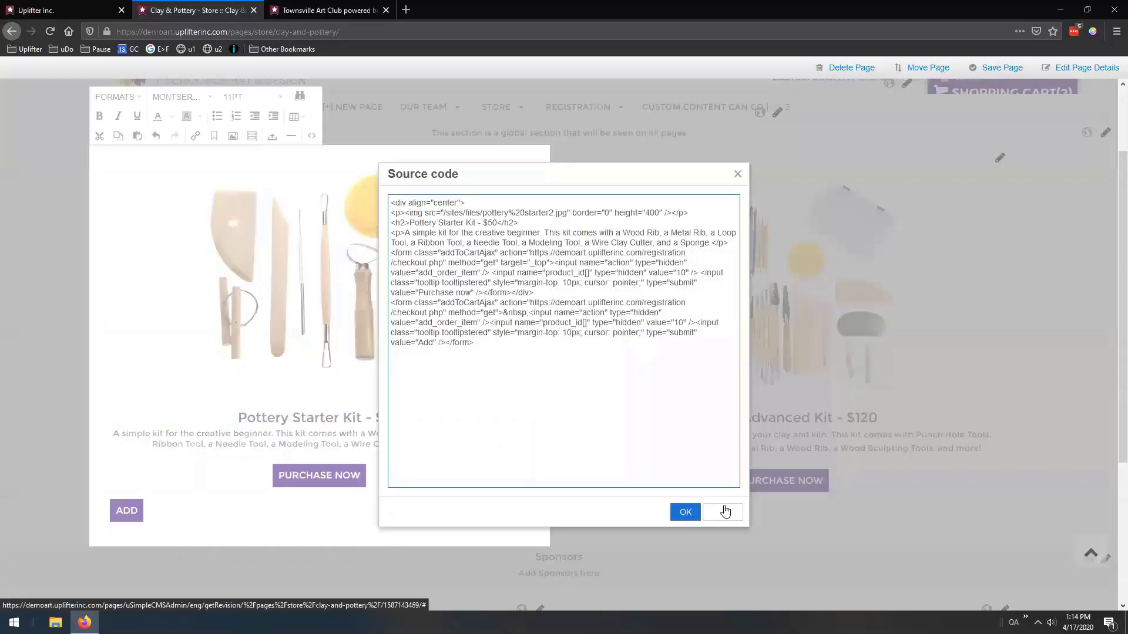
pyautogui.click(724, 511)
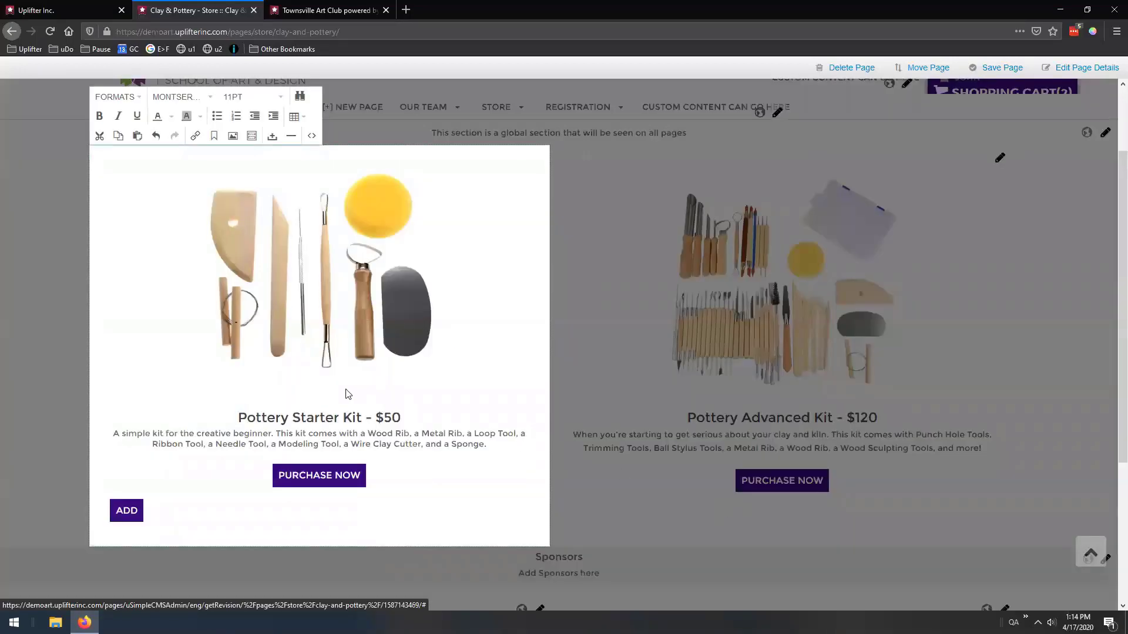